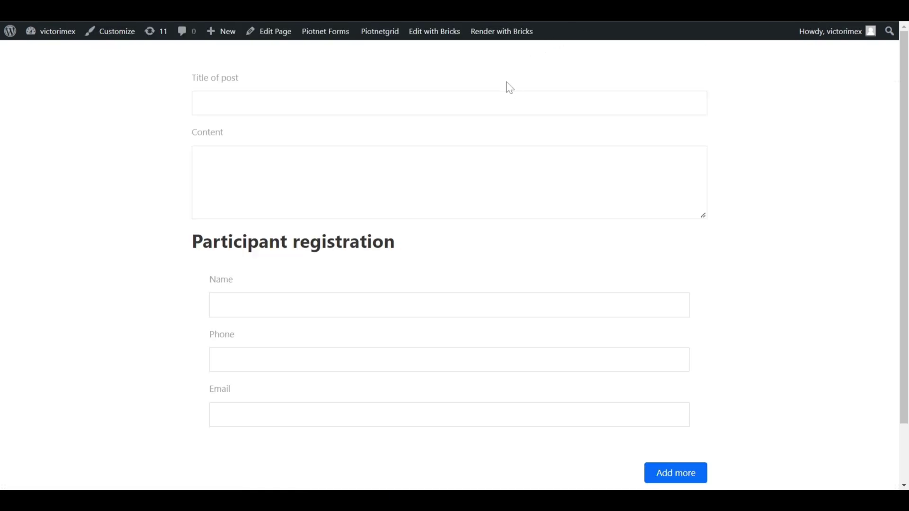
# Enter the title 'This is a test of Repeater form with Submit post feature' and paste Lorem Ipsum content.
pyautogui.click(509, 102)
pyautogui.write('This ')
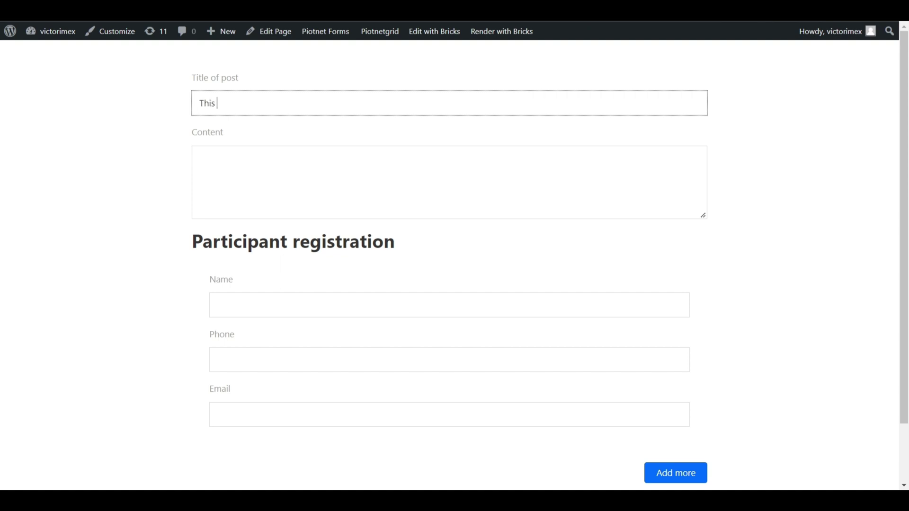
pyautogui.write('is a test of Repeater form ')
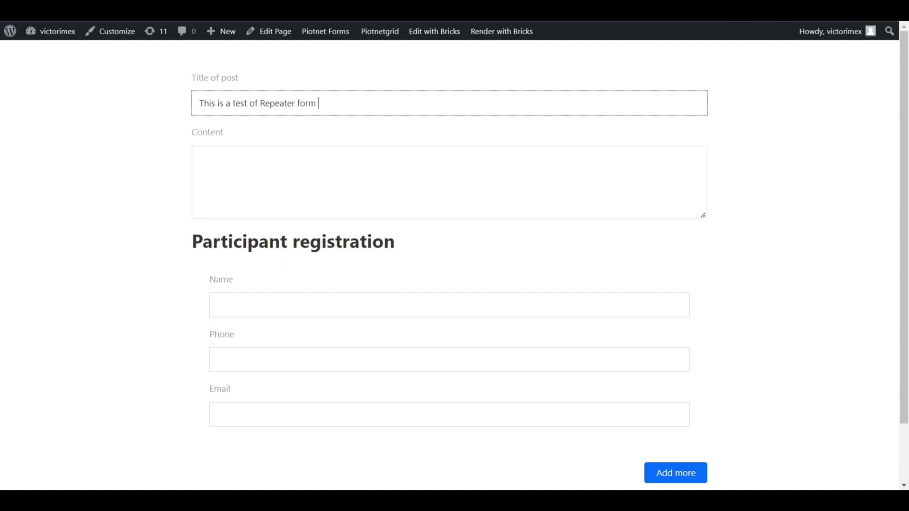
pyautogui.write('with Submit post feat')
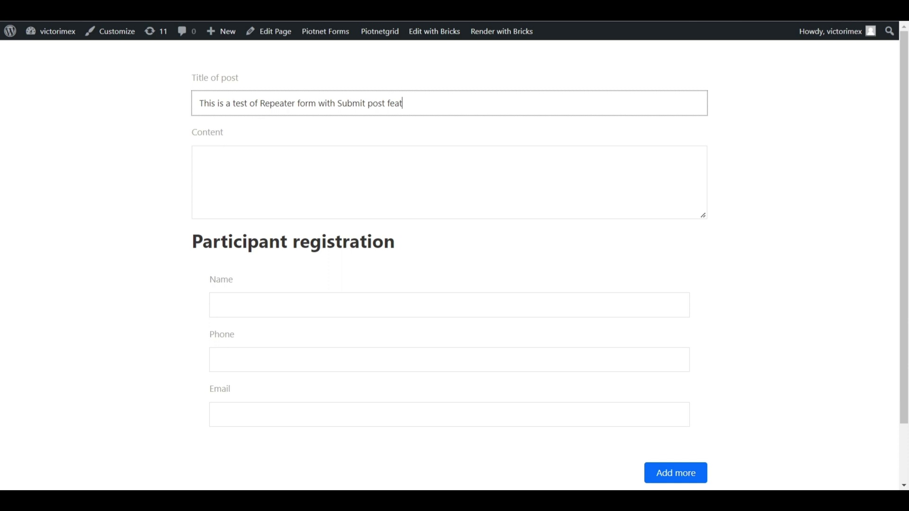
pyautogui.write('ure')
pyautogui.click(688, 200)
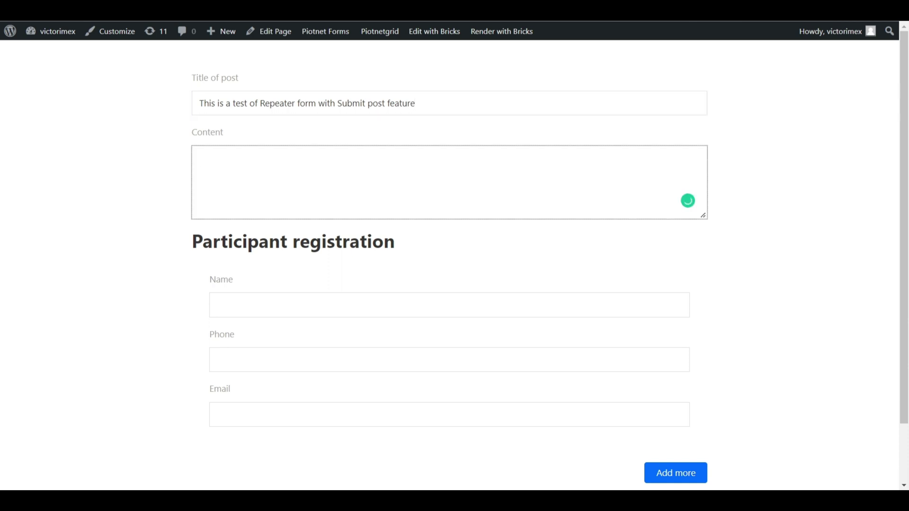
pyautogui.write("Lorem Ipsum is simply dummy text of the printing and typesetting industry. Lorem Ipsum has been the industry's standard dummy text ever since the 1500s, when an unknown printer took a galley of type and scrambled it to make a type specimen book. It has survived not only five centuries, but also the leap into electronic typesetting, remaining essentially unchanged. It was popularised in the 1960s with the release of Letraset sheets containing Lorem Ipsum passages, and more recently with desktop publishing software like Aldus PageMaker including versions of Lorem Ipsum.")
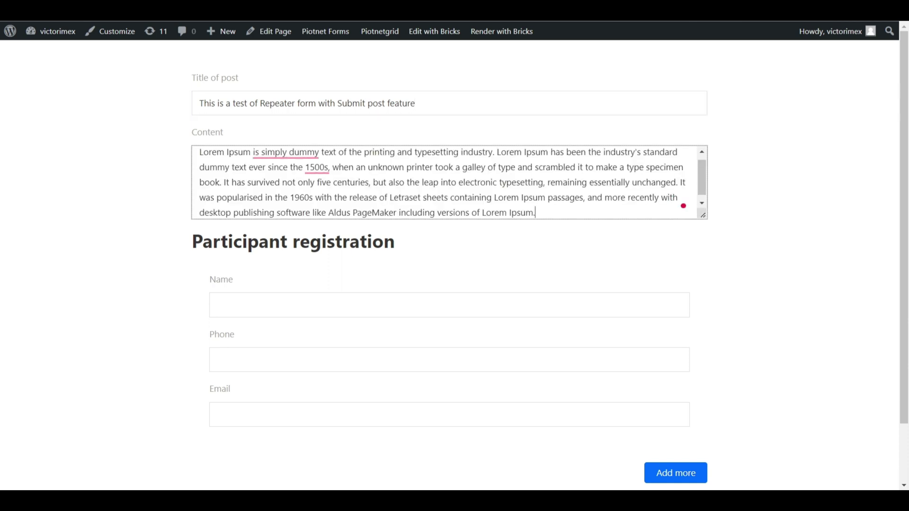
pyautogui.scroll(-3, 452, 213)
# Fill in the first participant's name, phone number and email.
pyautogui.press('Tab')
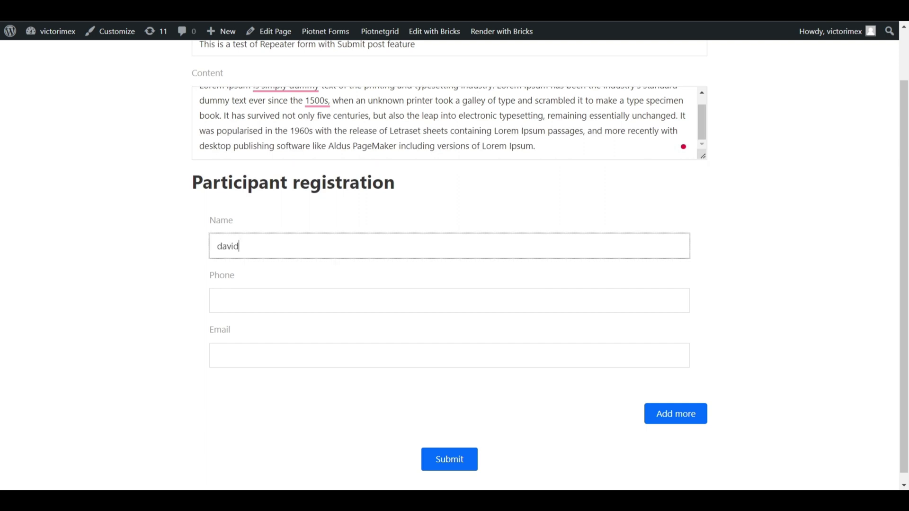
pyautogui.press('Tab')
pyautogui.write('123123')
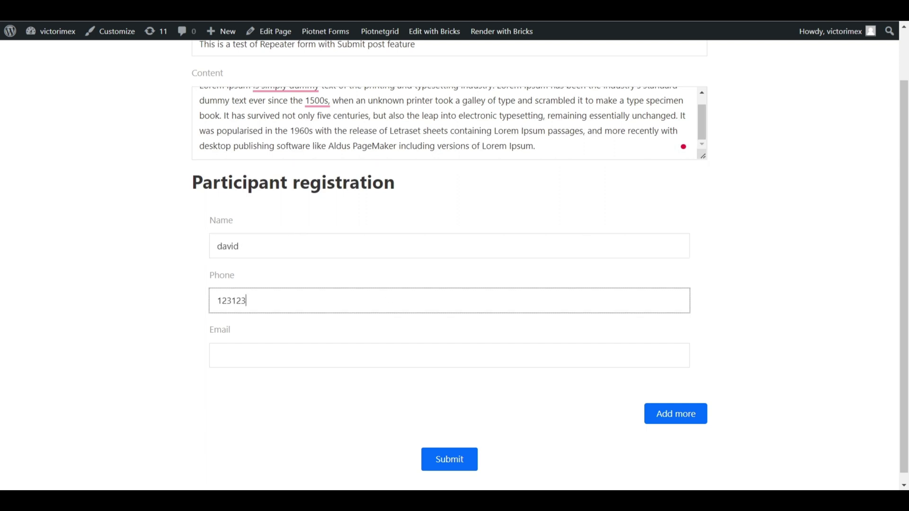
pyautogui.press('Tab')
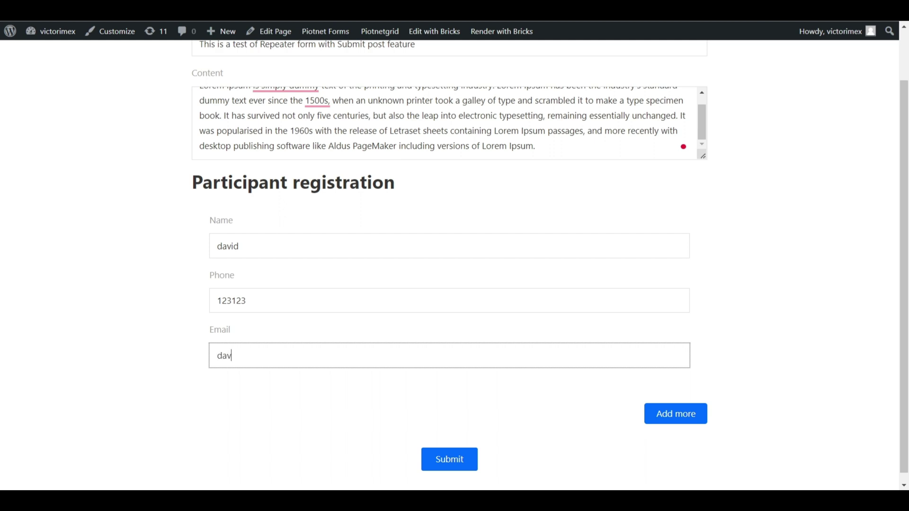
# Add a second participant entry and fill in its name, phone number and email.
pyautogui.click(684, 428)
pyautogui.scroll(-4, 685, 427)
pyautogui.click(574, 241)
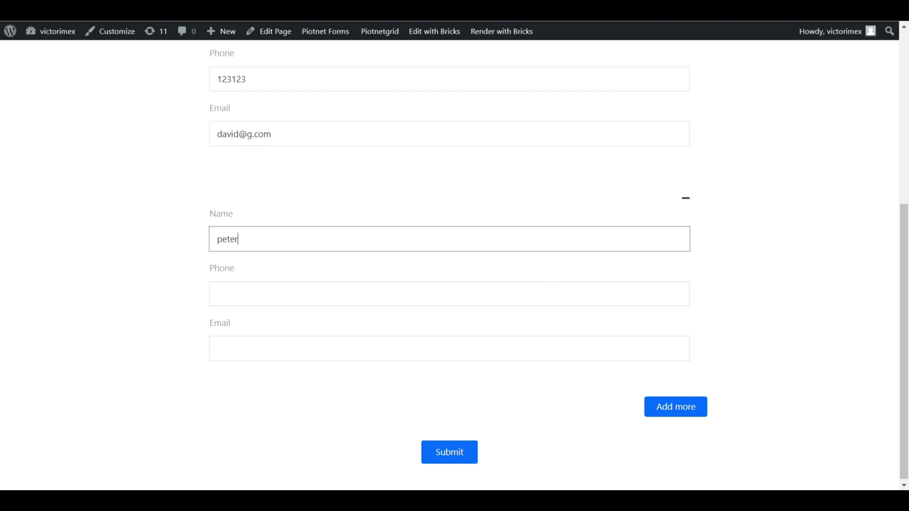
pyautogui.click(449, 293)
pyautogui.write('456456')
pyautogui.press('Tab')
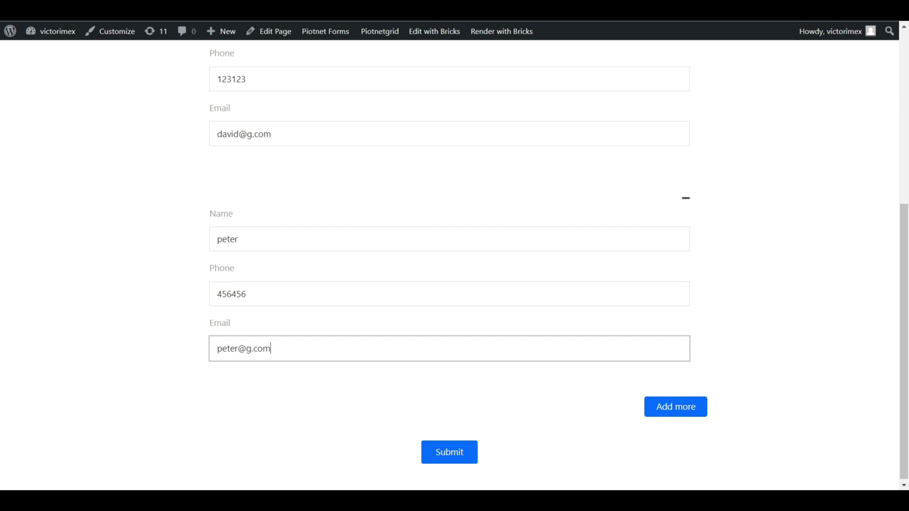
# Add a third participant with name, phone number and email, then submit the form.
pyautogui.click(661, 407)
pyautogui.scroll(-4, 581, 320)
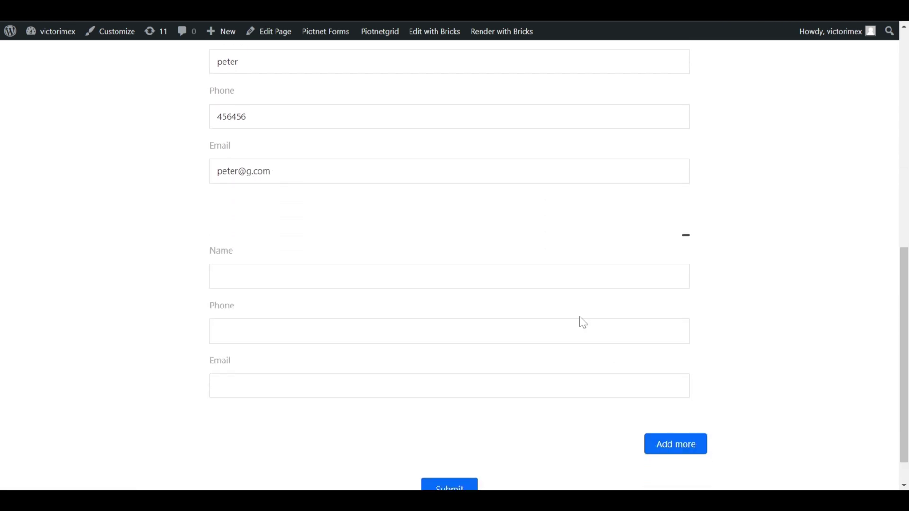
pyautogui.click(217, 276)
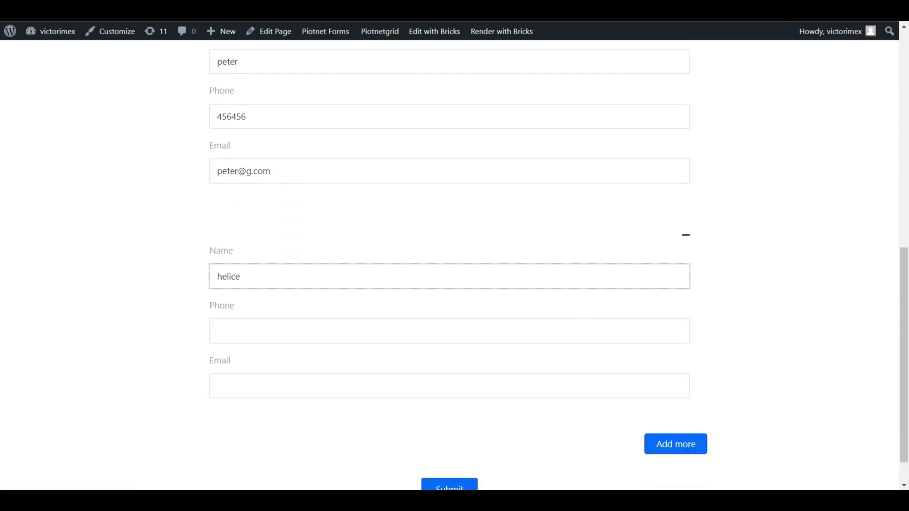
pyautogui.click(449, 331)
pyautogui.write('789789')
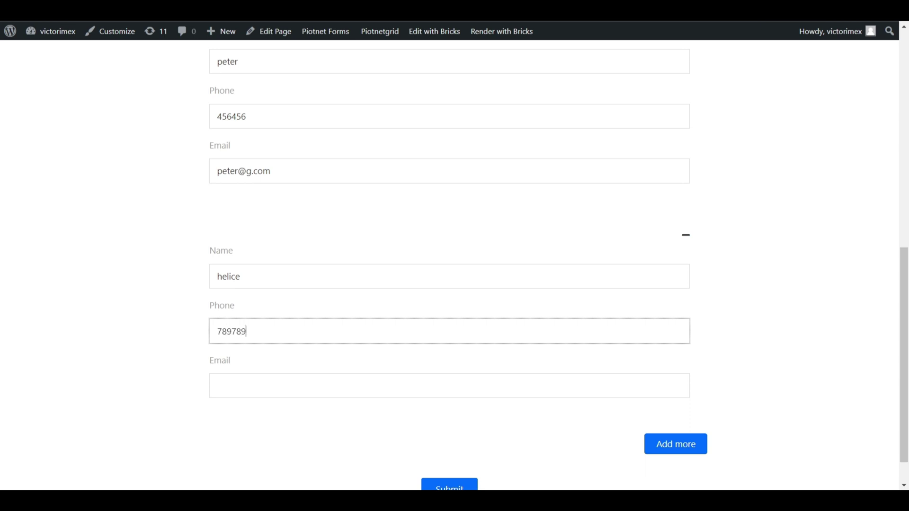
pyautogui.press('Tab')
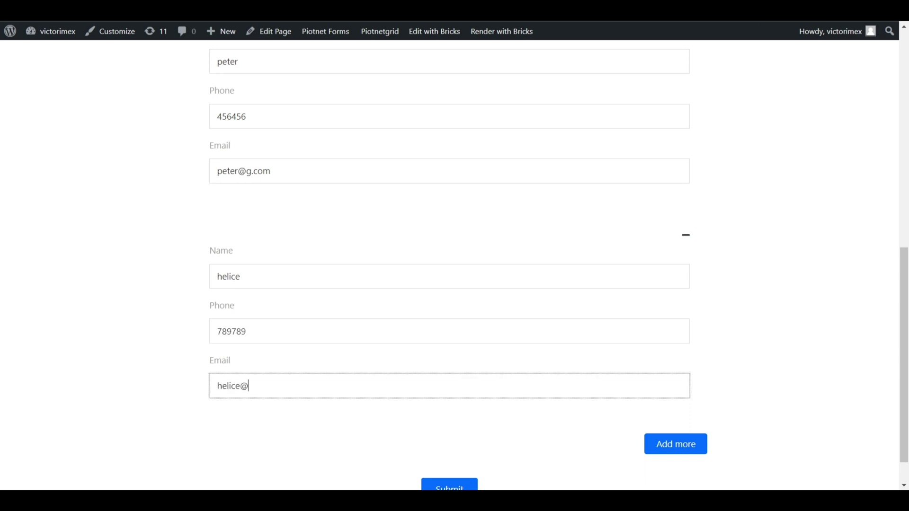
pyautogui.scroll(-1, 493, 432)
pyautogui.click(455, 451)
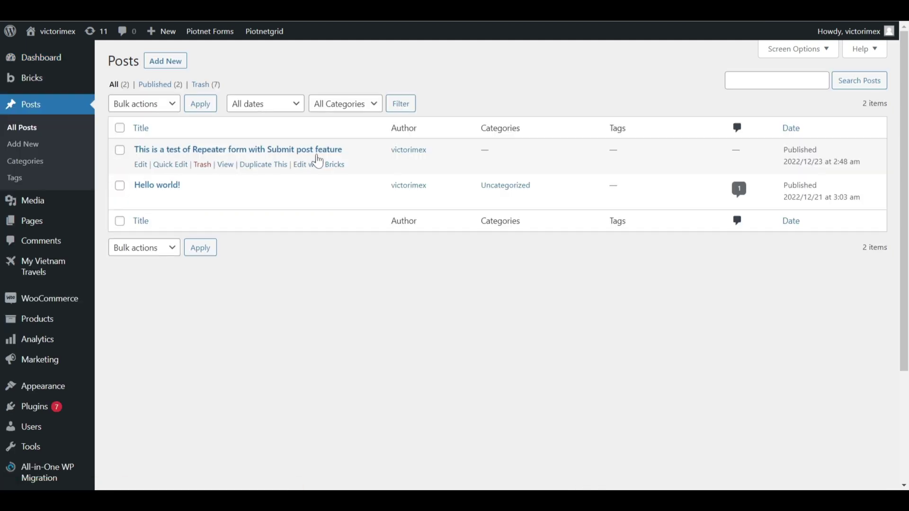
# Open the submitted test post in the editor and check its three Test Repeater rows.
pyautogui.click(141, 165)
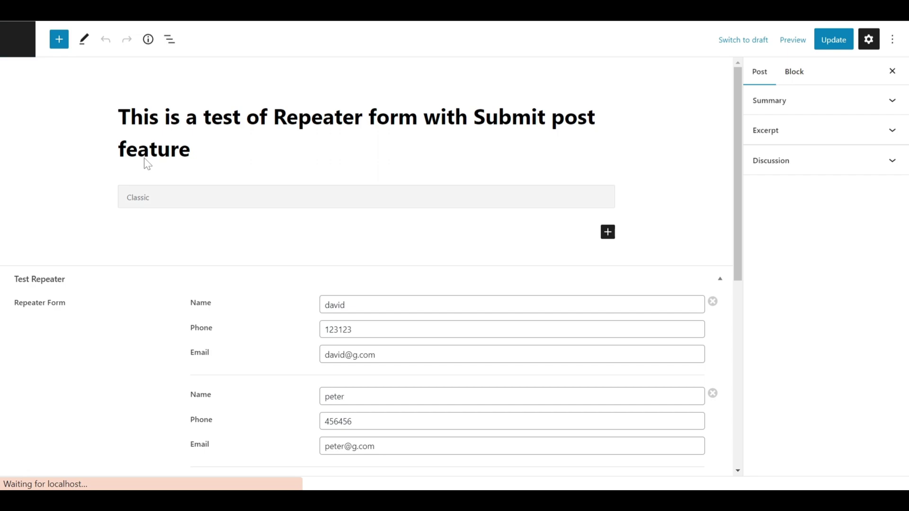
pyautogui.scroll(-4, 383, 203)
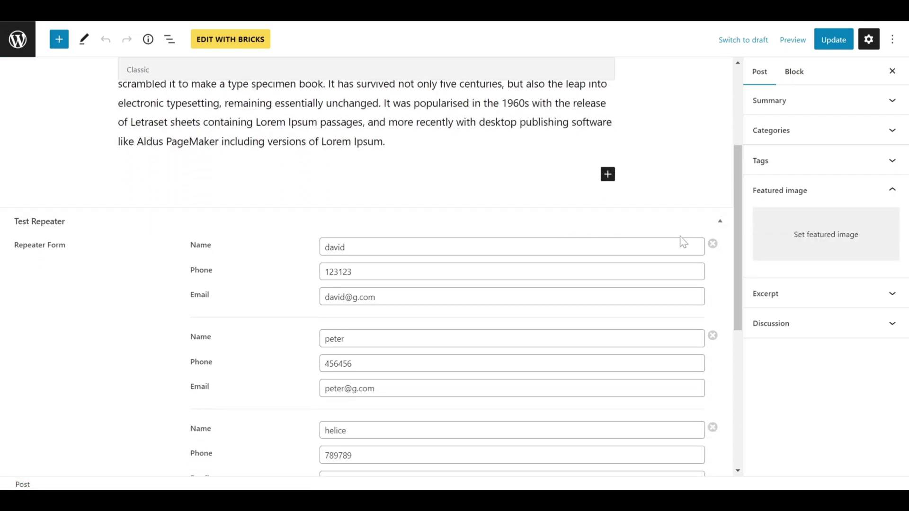
pyautogui.scroll(-1, 681, 240)
pyautogui.scroll(-1, 575, 267)
pyautogui.scroll(1, 575, 268)
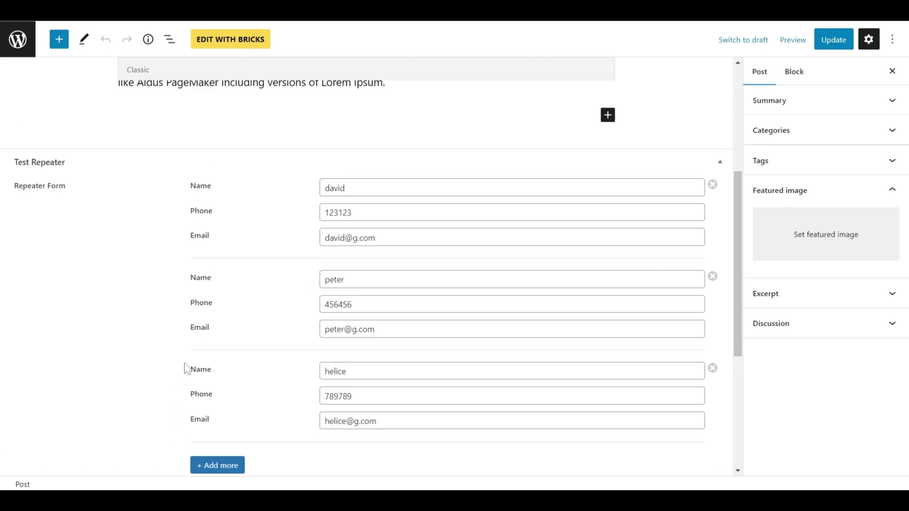
pyautogui.click(22, 40)
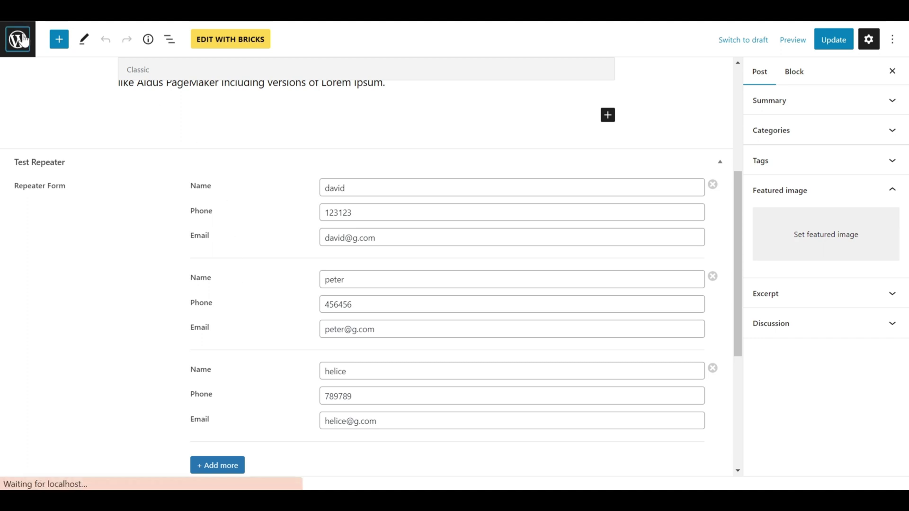
# Open the Test Repeater field group from Meta Box's field group list.
pyautogui.scroll(-3, 55, 227)
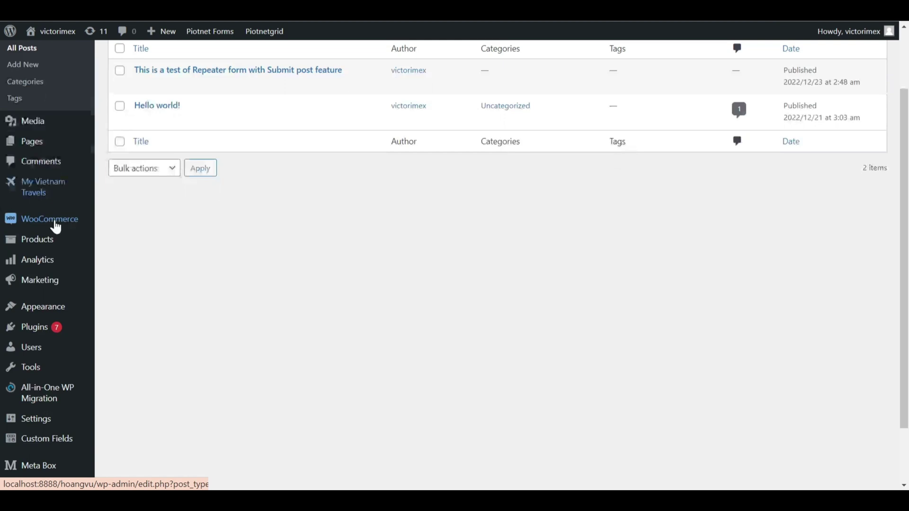
pyautogui.moveTo(60, 250)
pyautogui.moveTo(64, 428)
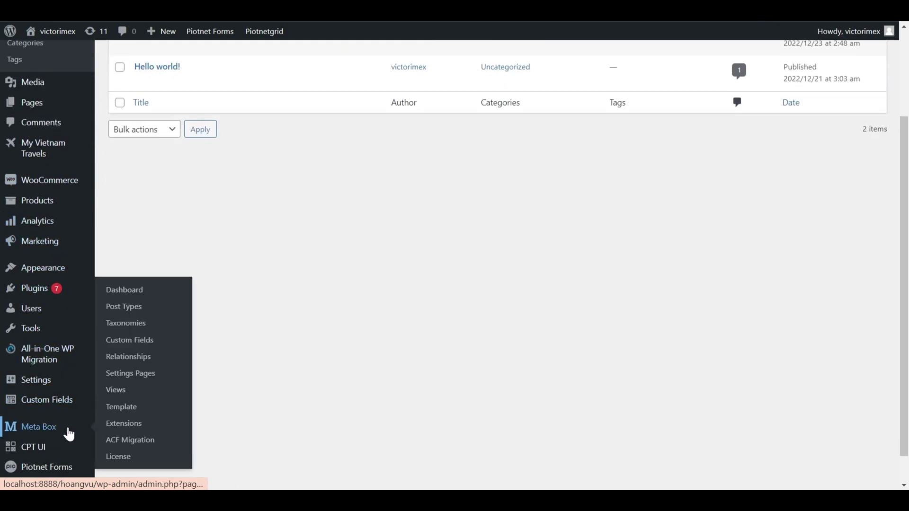
pyautogui.click(126, 344)
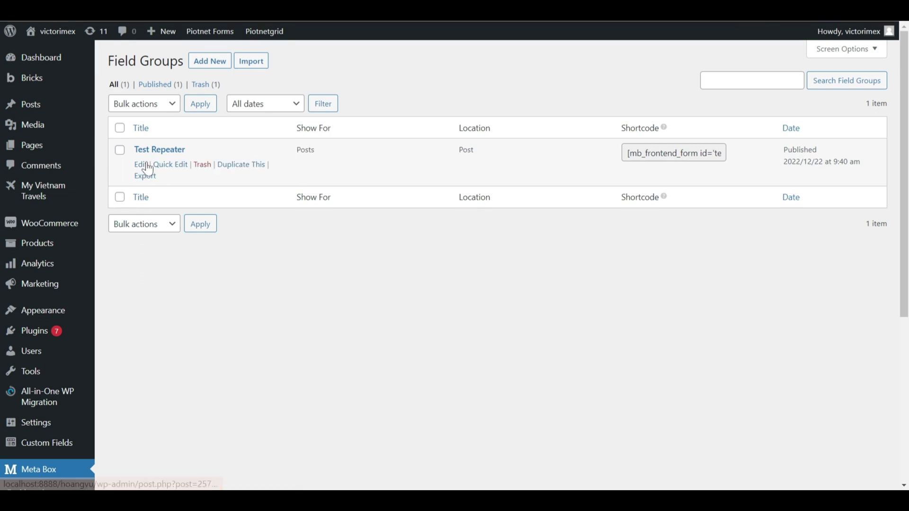
pyautogui.click(142, 165)
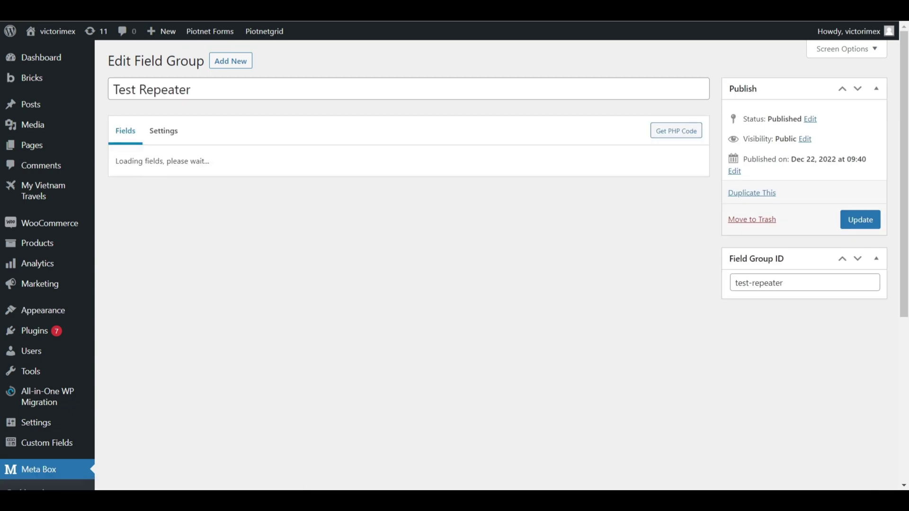
pyautogui.scroll(5, 574, 126)
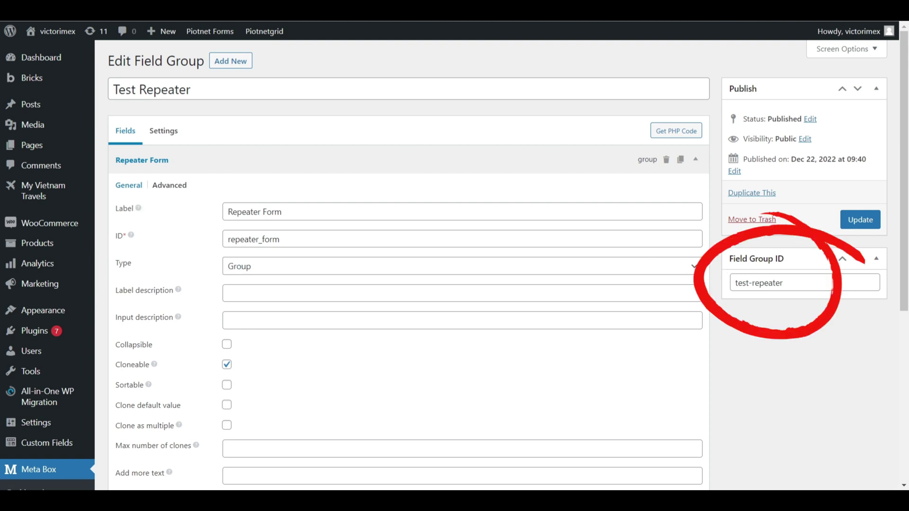
pyautogui.scroll(-1, 761, 288)
pyautogui.scroll(-1, 290, 293)
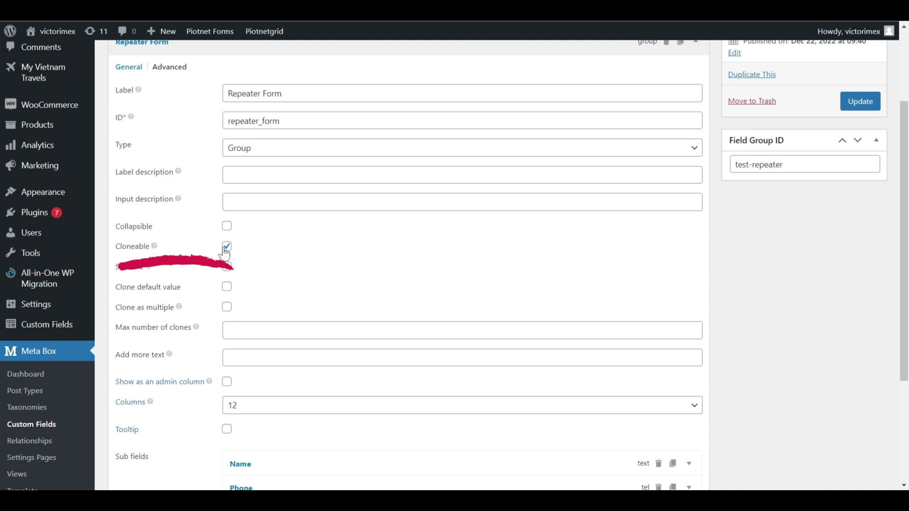
pyautogui.scroll(-2, 278, 253)
pyautogui.scroll(-1, 385, 286)
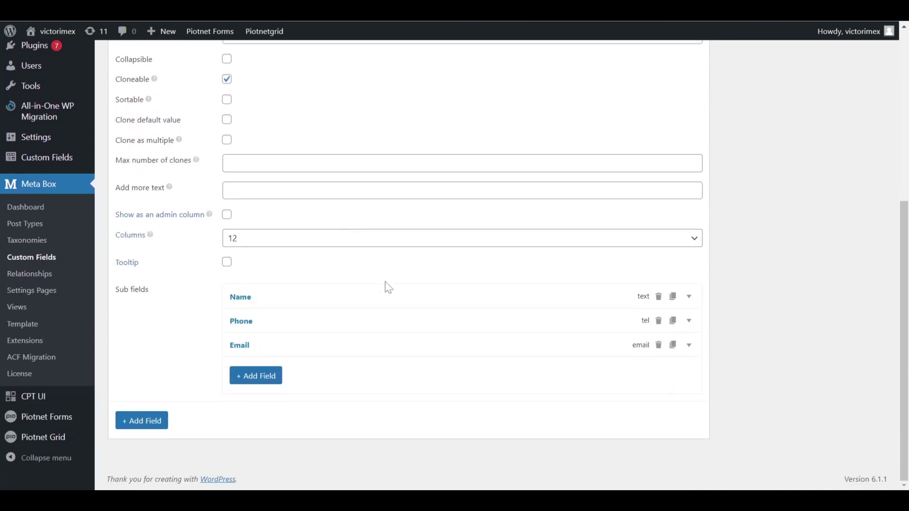
# Inspect the Name, Phone and Email subfield settings, then view the group's Post location.
pyautogui.click(395, 301)
pyautogui.scroll(-1, 399, 303)
pyautogui.scroll(-1, 398, 303)
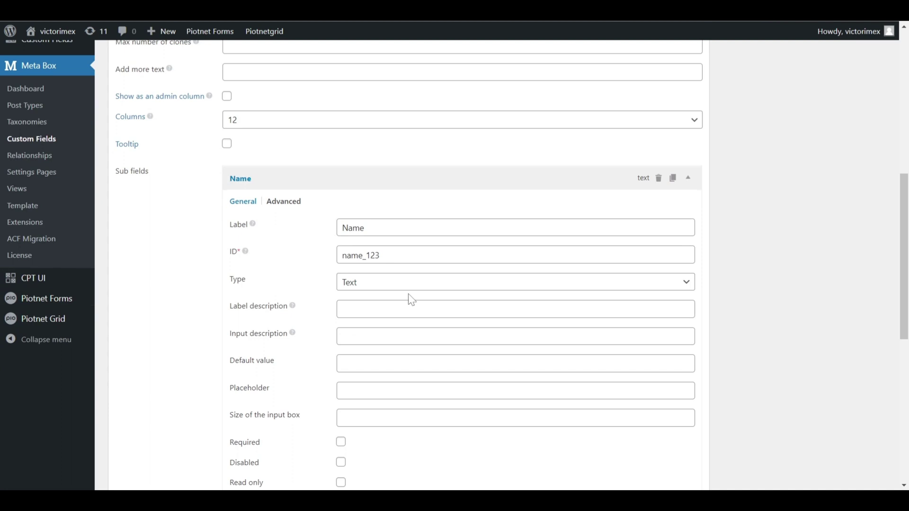
pyautogui.scroll(-1, 416, 296)
pyautogui.click(413, 121)
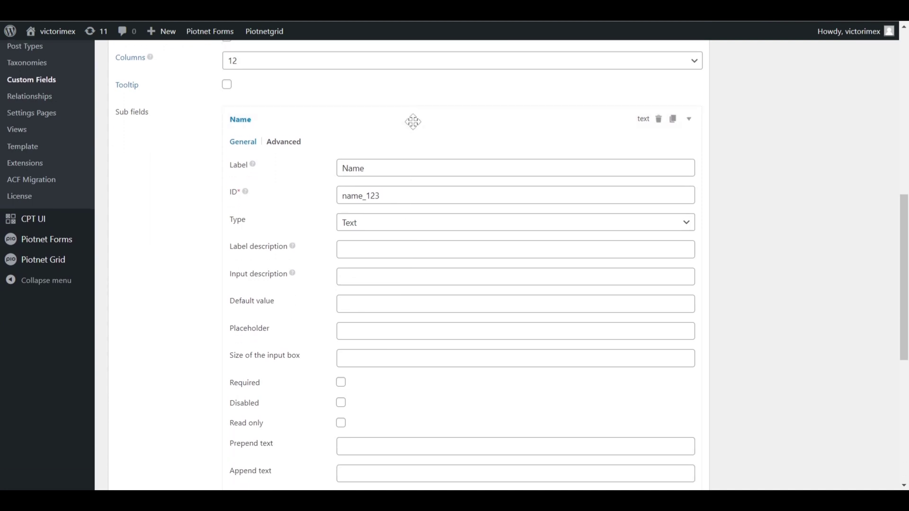
pyautogui.click(385, 321)
pyautogui.scroll(-3, 386, 322)
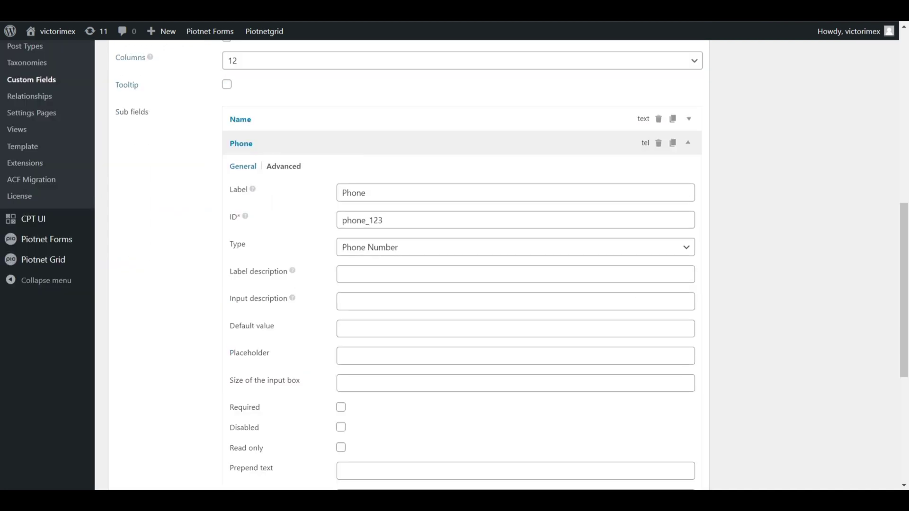
pyautogui.click(427, 146)
pyautogui.click(414, 344)
pyautogui.scroll(-3, 415, 345)
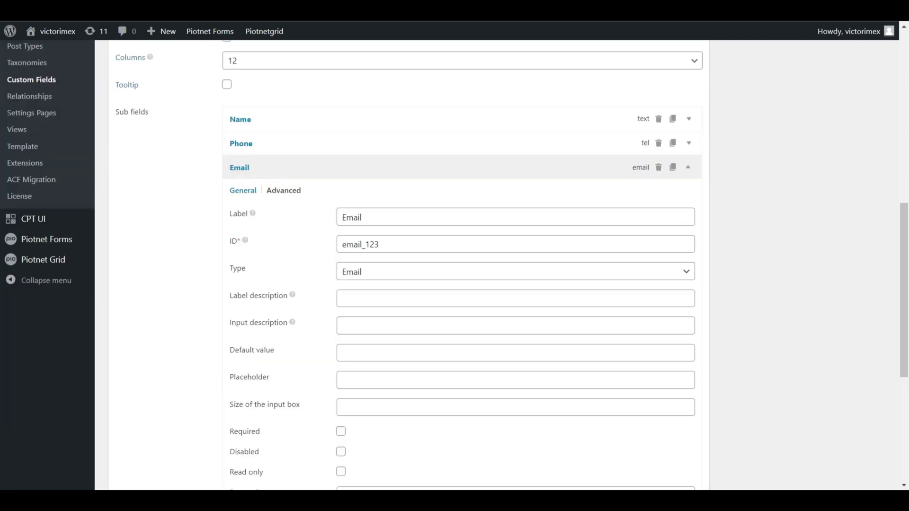
pyautogui.click(416, 169)
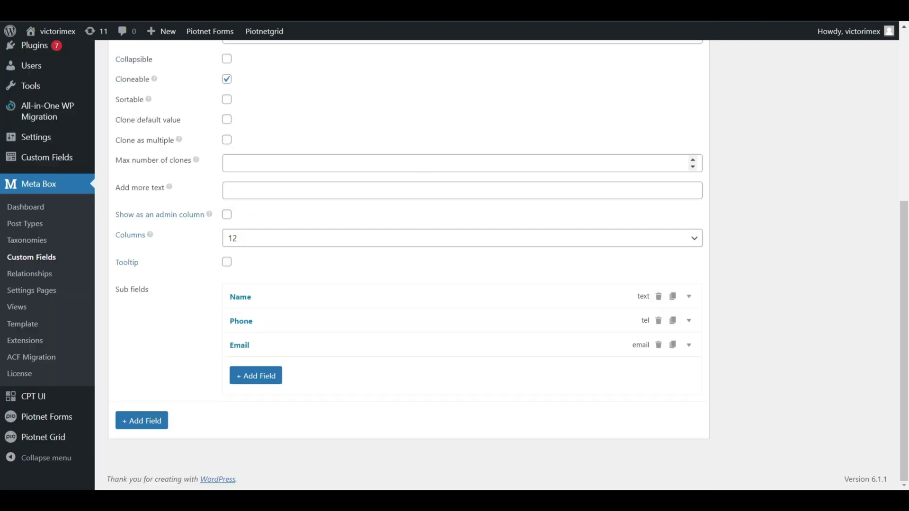
pyautogui.scroll(6, 422, 183)
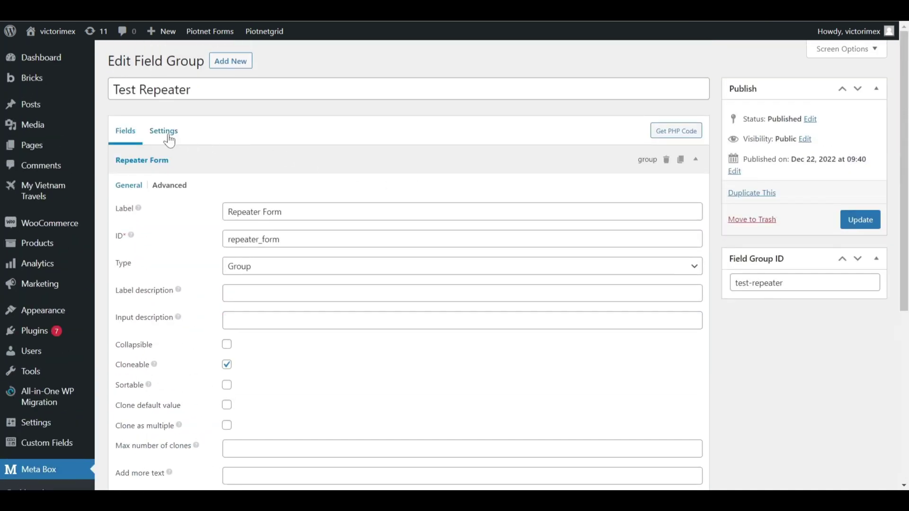
pyautogui.click(165, 132)
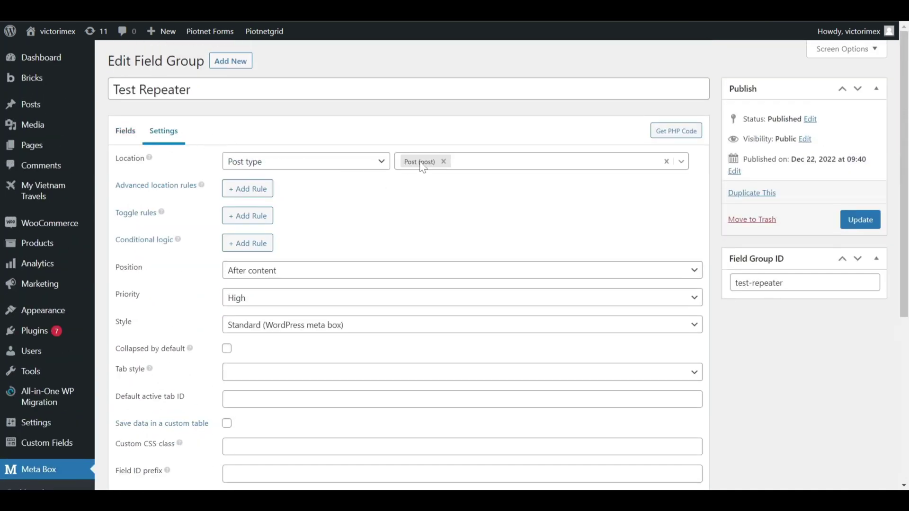
# Delete the old repeater and submit sections and add a new section below Participant registration.
pyautogui.click(128, 139)
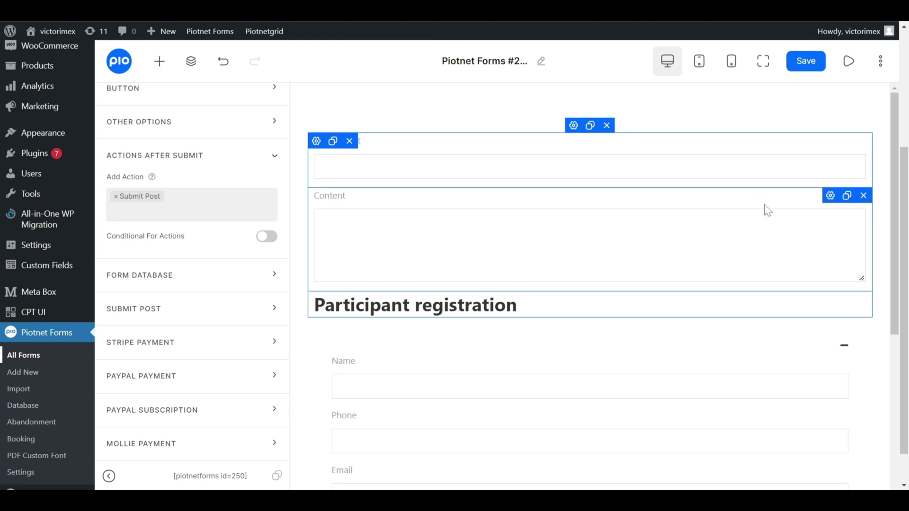
pyautogui.scroll(-3, 781, 225)
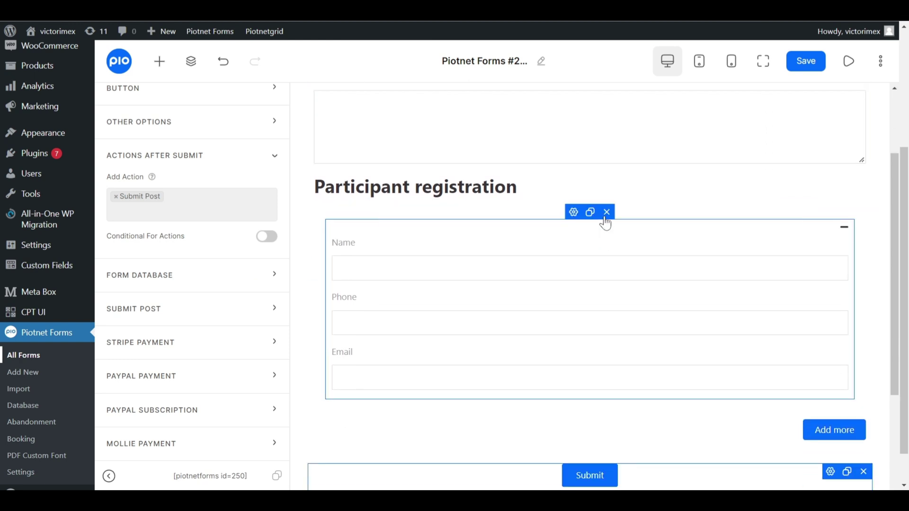
pyautogui.click(605, 212)
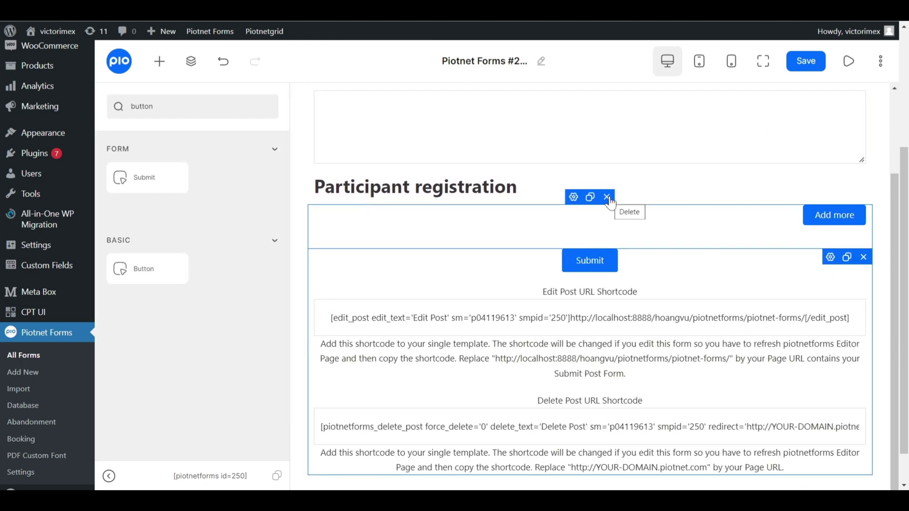
pyautogui.click(608, 200)
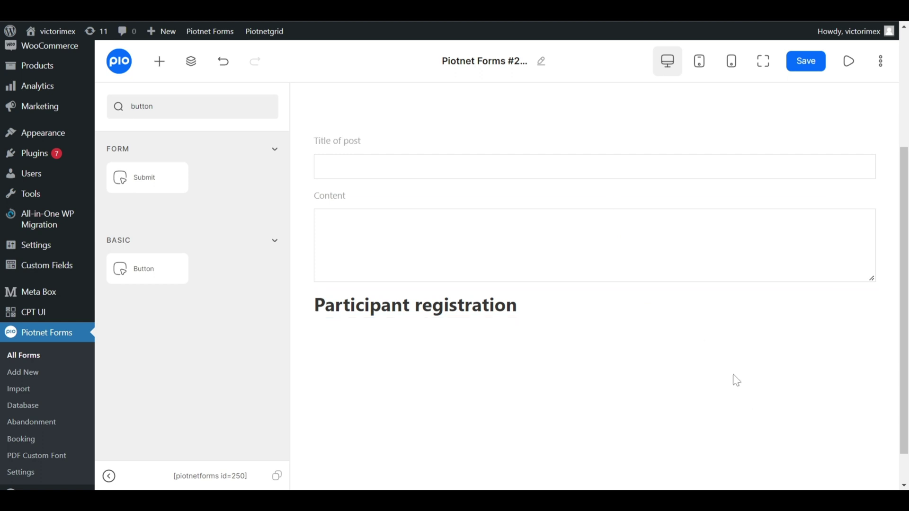
pyautogui.hotkey('ctrl', 'a')
pyautogui.press('BackSpace')
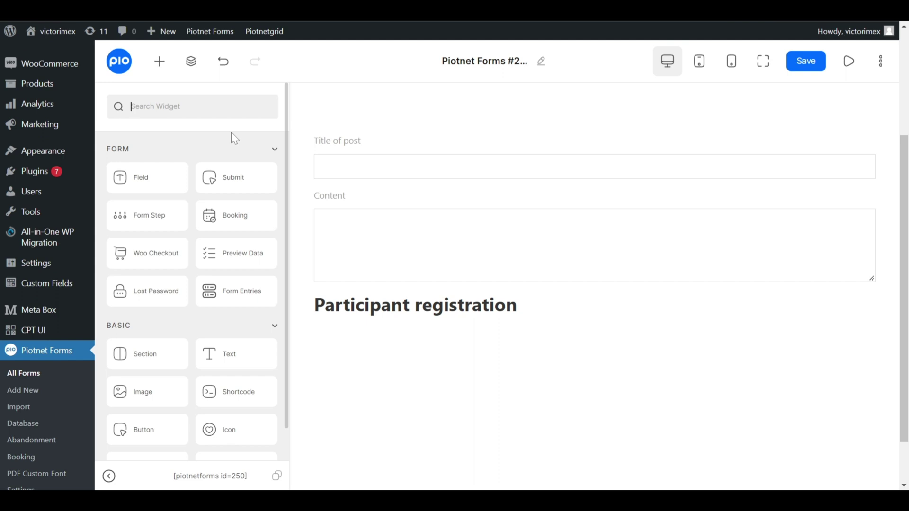
pyautogui.moveTo(154, 362); pyautogui.dragTo(452, 321)
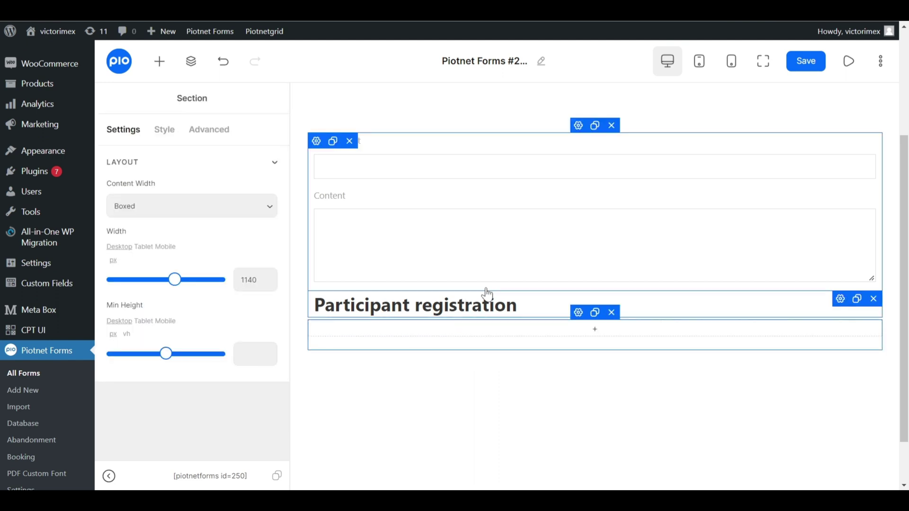
# Place a Field widget in the new section and label it Name.
pyautogui.click(167, 66)
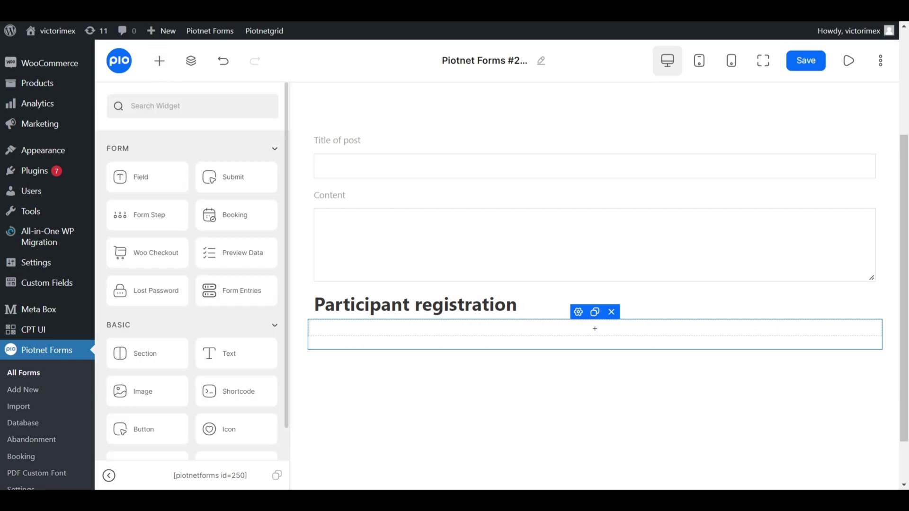
pyautogui.write('field')
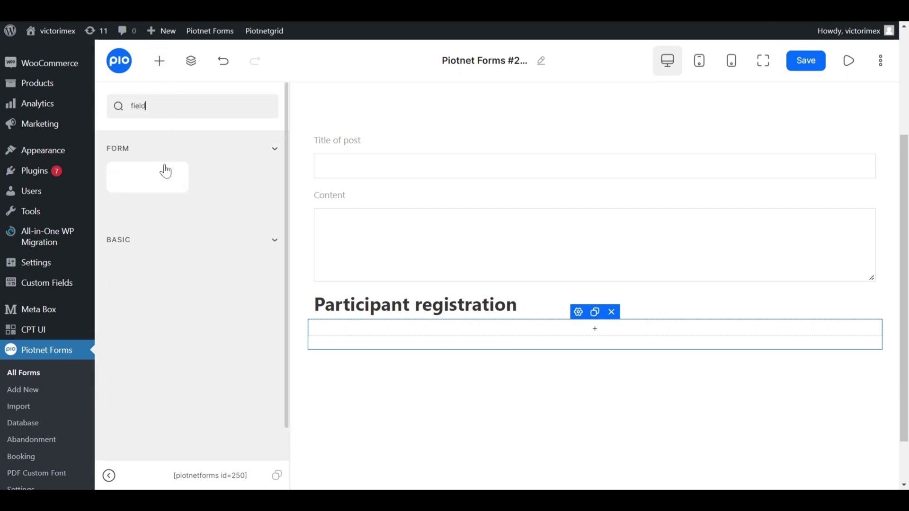
pyautogui.moveTo(164, 171); pyautogui.dragTo(470, 345)
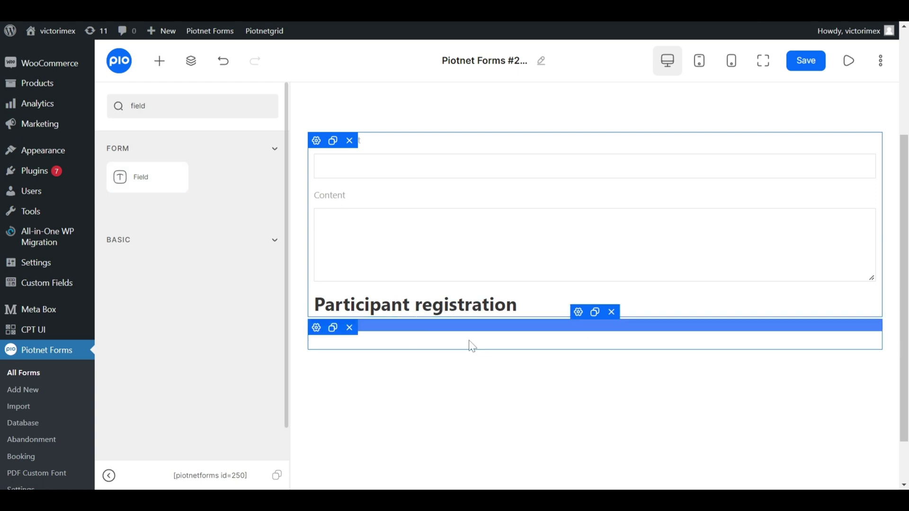
pyautogui.click(429, 344)
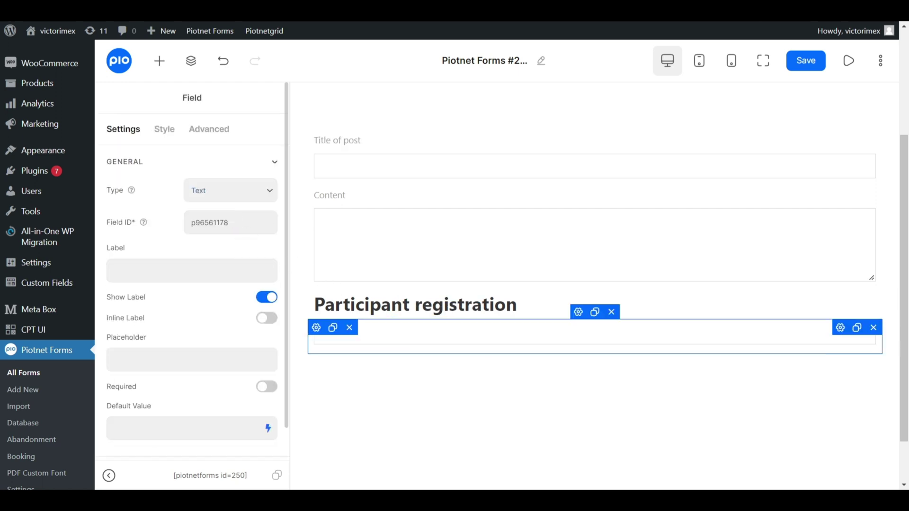
pyautogui.click(192, 270)
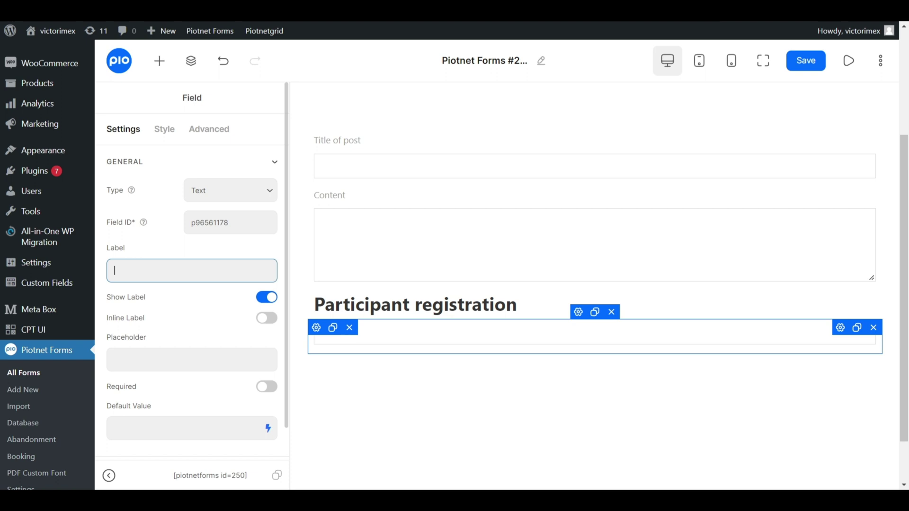
pyautogui.write('Name')
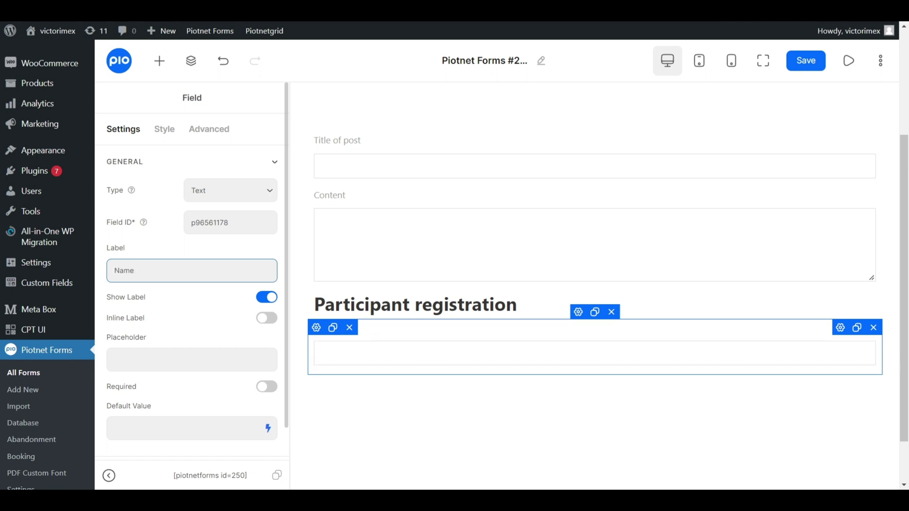
# Duplicate the Name field as a Tel-type field labelled Phone.
pyautogui.click(855, 328)
pyautogui.scroll(-1, 824, 346)
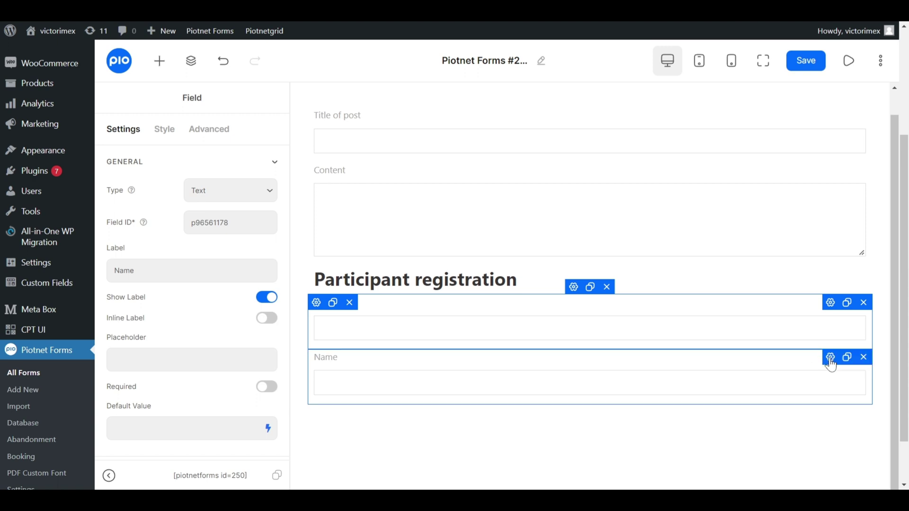
pyautogui.click(831, 361)
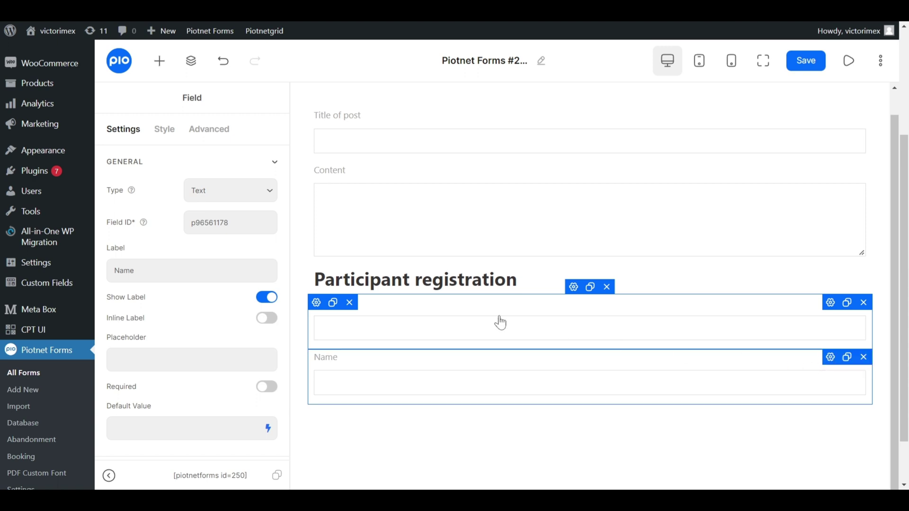
pyautogui.click(248, 199)
pyautogui.click(236, 242)
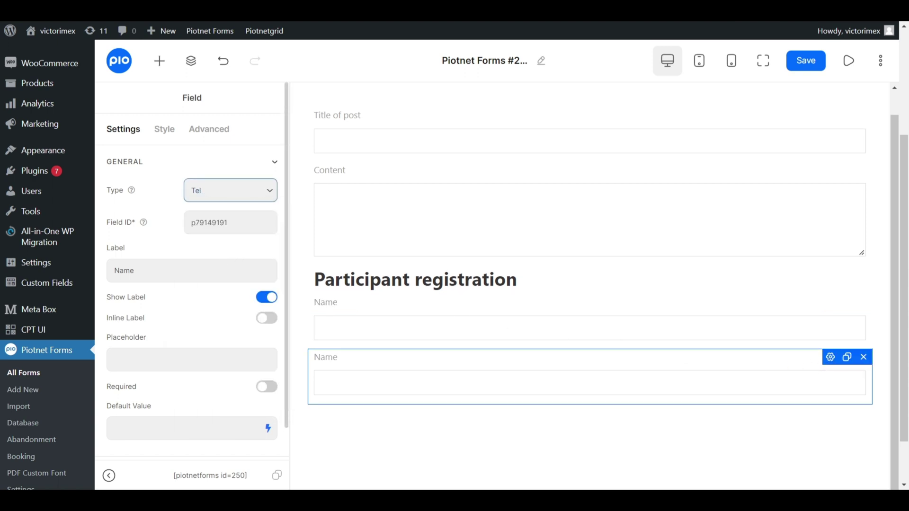
pyautogui.doubleClick(124, 270)
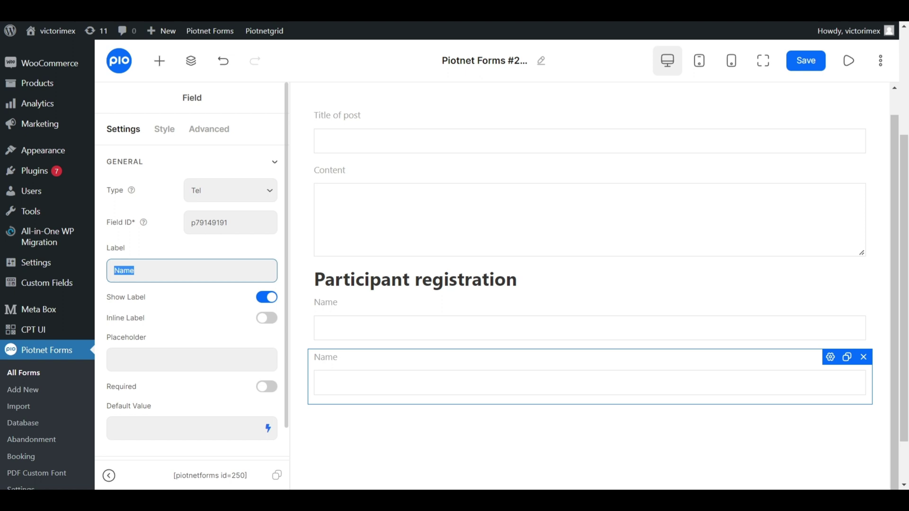
pyautogui.write('Phone')
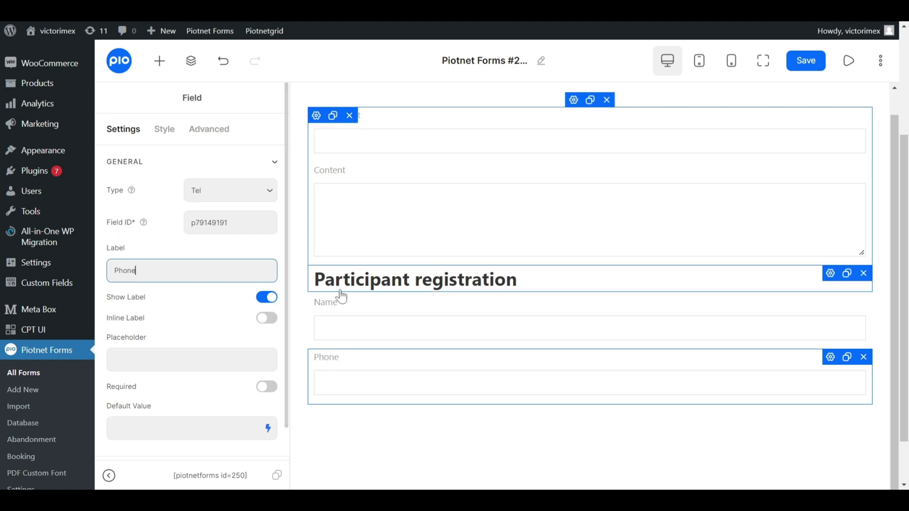
pyautogui.scroll(-2, 543, 352)
# Duplicate the Phone field as an Email-type field labelled Email.
pyautogui.click(847, 363)
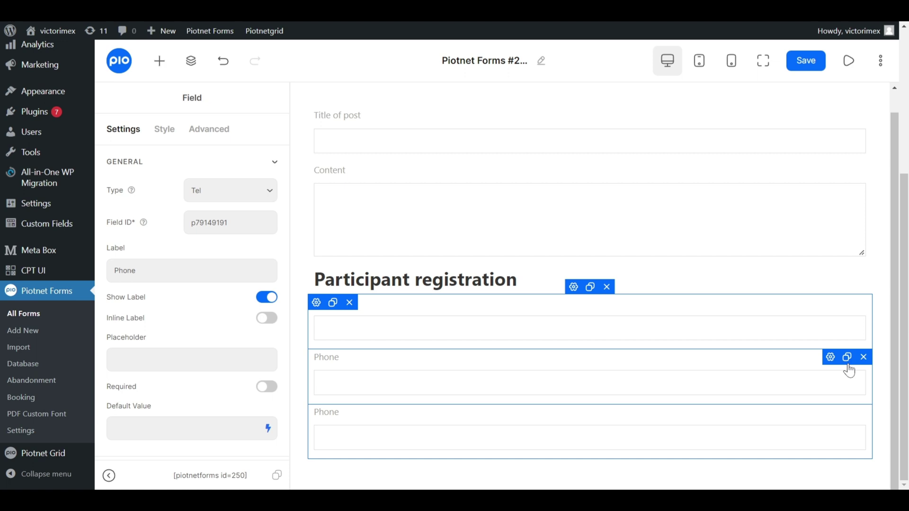
pyautogui.click(827, 421)
pyautogui.scroll(-1, 827, 421)
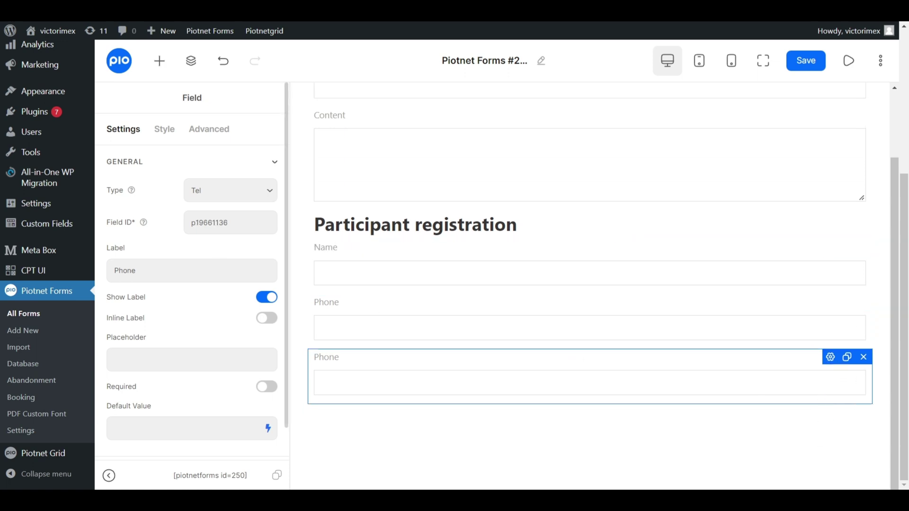
pyautogui.click(243, 193)
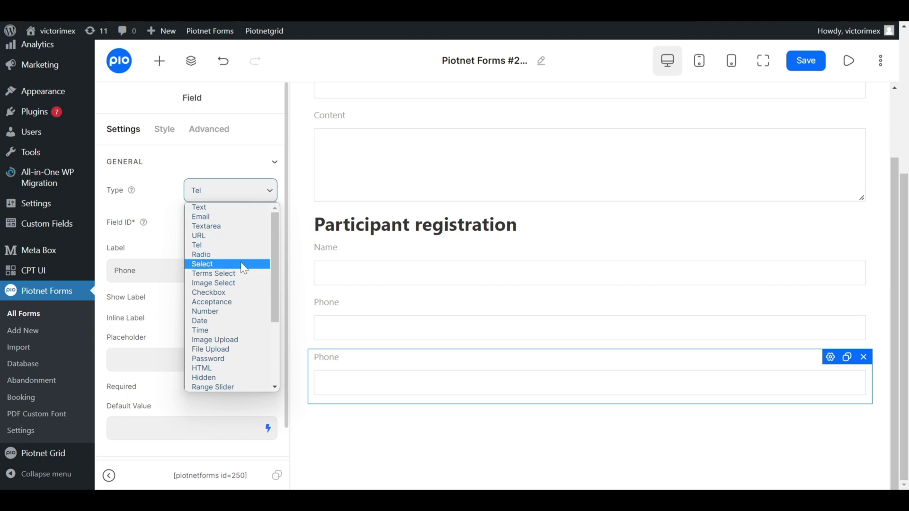
pyautogui.click(243, 217)
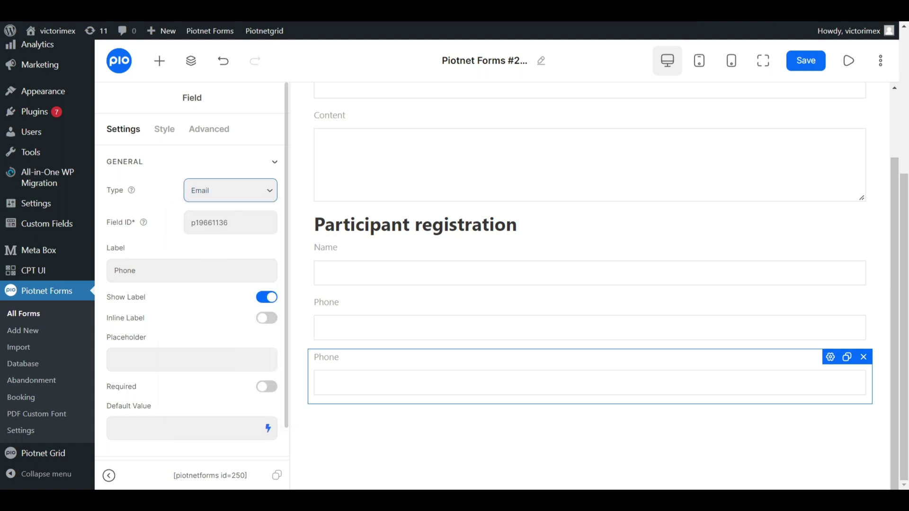
pyautogui.doubleClick(189, 270)
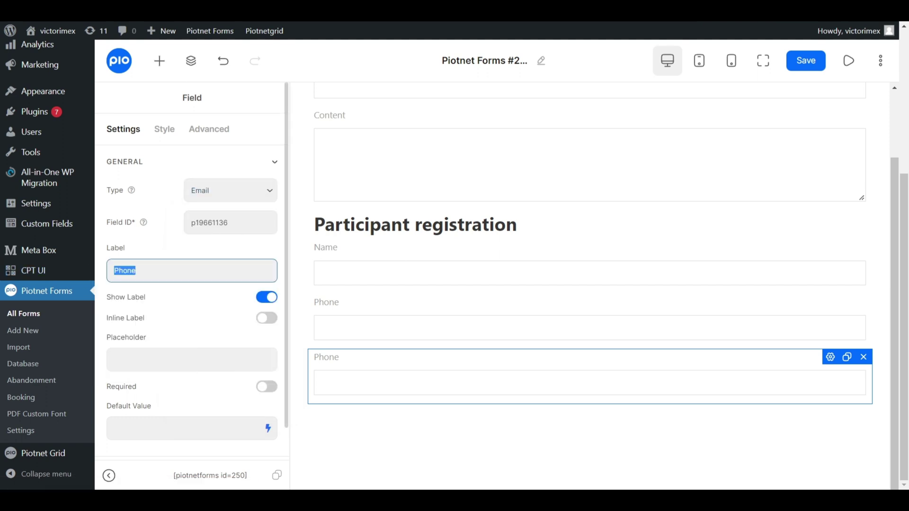
pyautogui.write('Email')
pyautogui.click(159, 62)
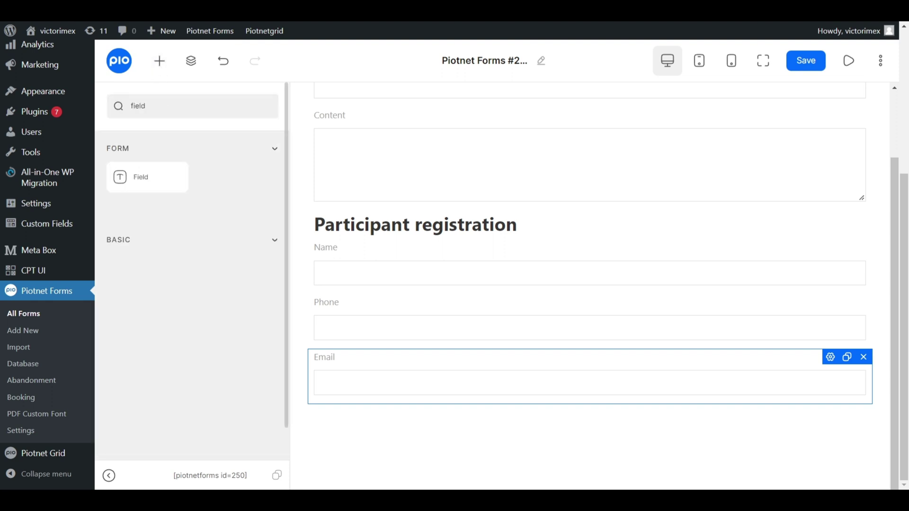
# Add a new empty section below the Email field.
pyautogui.hotkey('ctrl', 'a')
pyautogui.press('BackSpace')
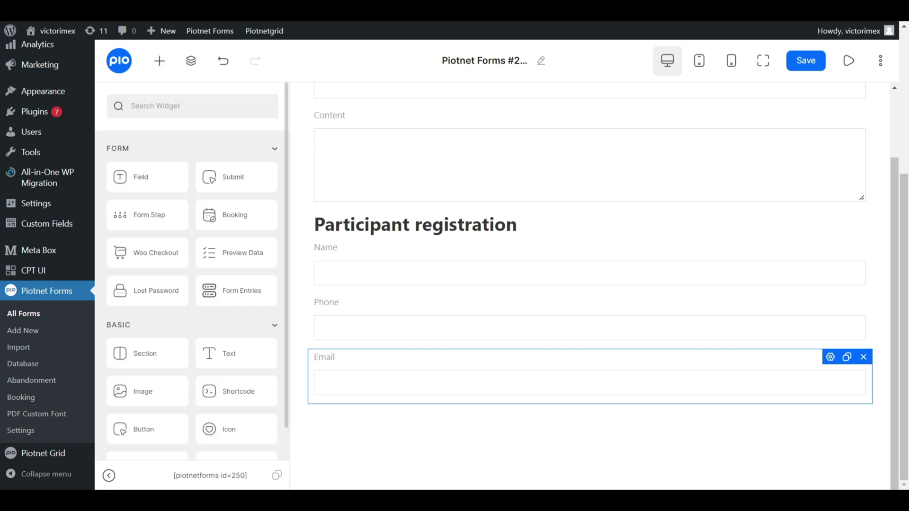
pyautogui.moveTo(137, 354); pyautogui.dragTo(497, 399)
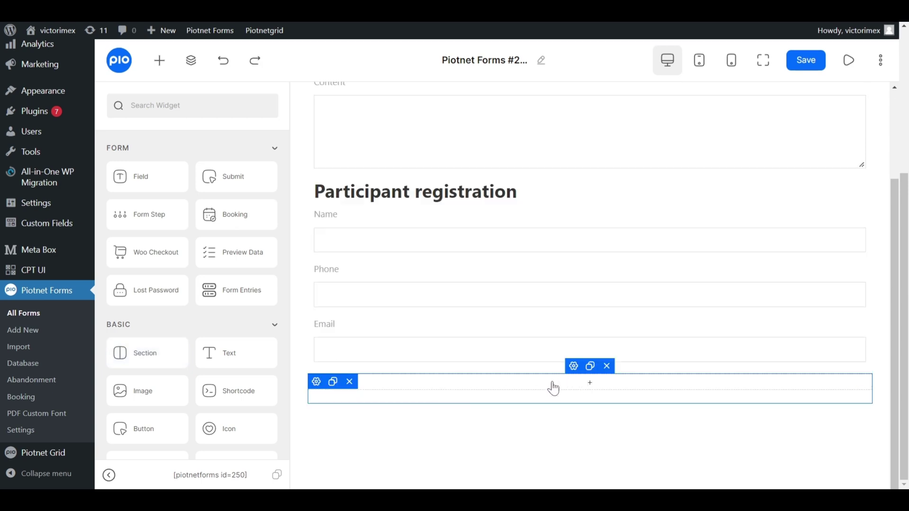
# Review the Navigator tree's sections and the empty section's column.
pyautogui.click(191, 60)
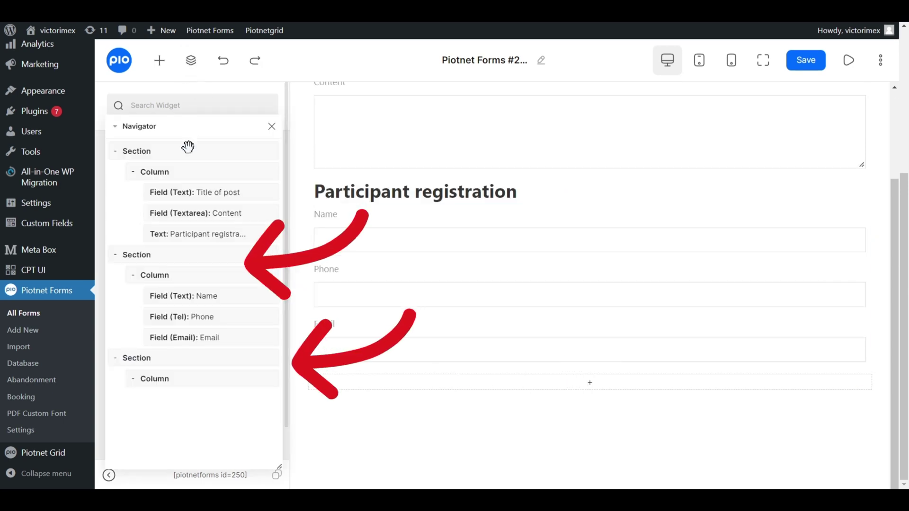
pyautogui.click(175, 255)
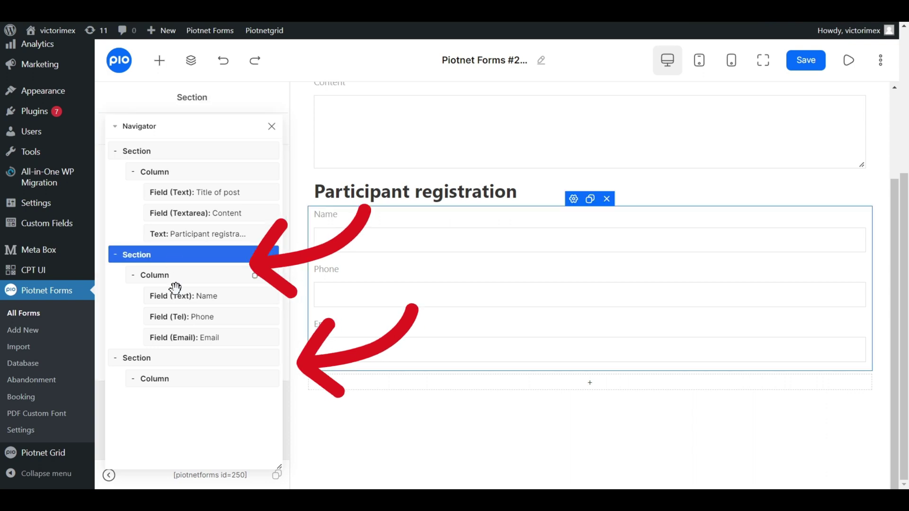
pyautogui.click(175, 361)
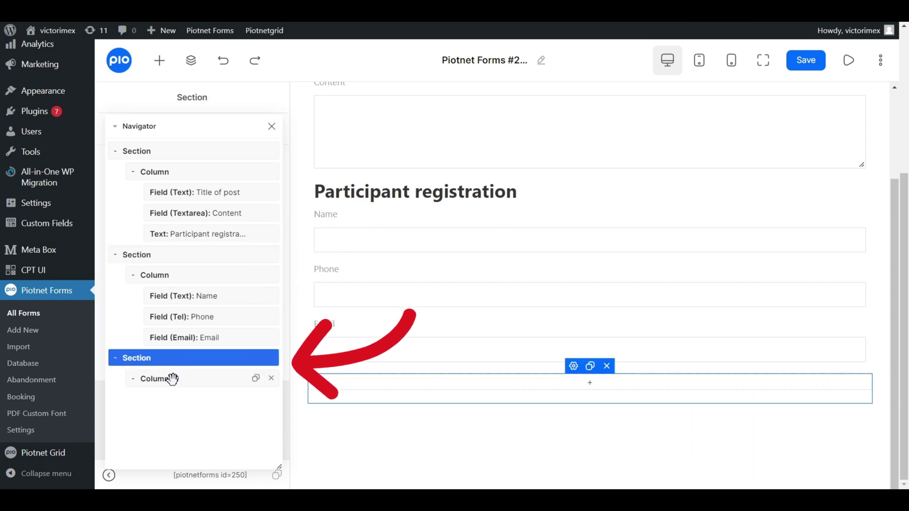
pyautogui.click(173, 379)
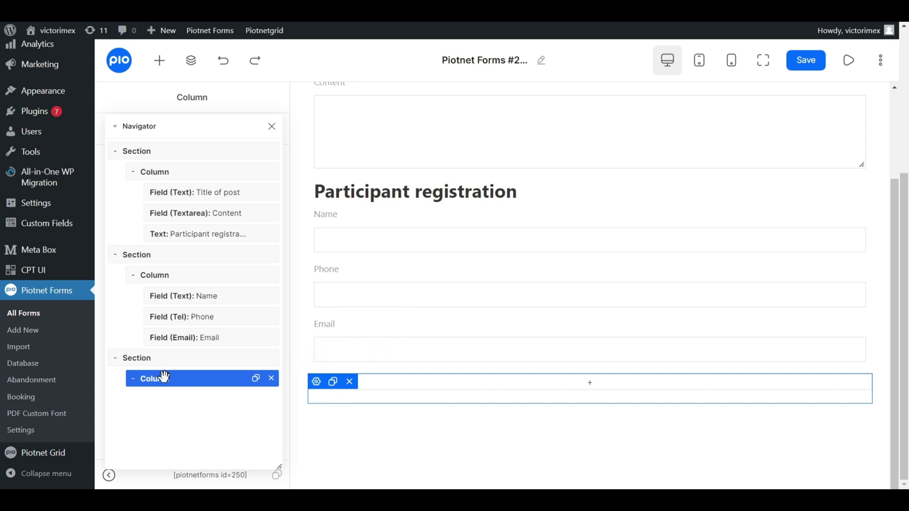
# Enable Repeater in the Name/Phone/Email section's Advanced settings.
pyautogui.click(272, 129)
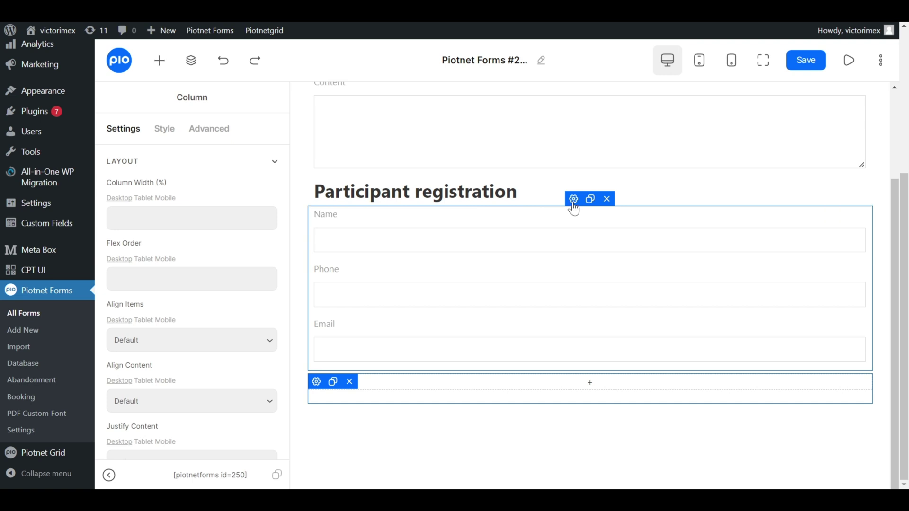
pyautogui.click(573, 201)
pyautogui.click(208, 133)
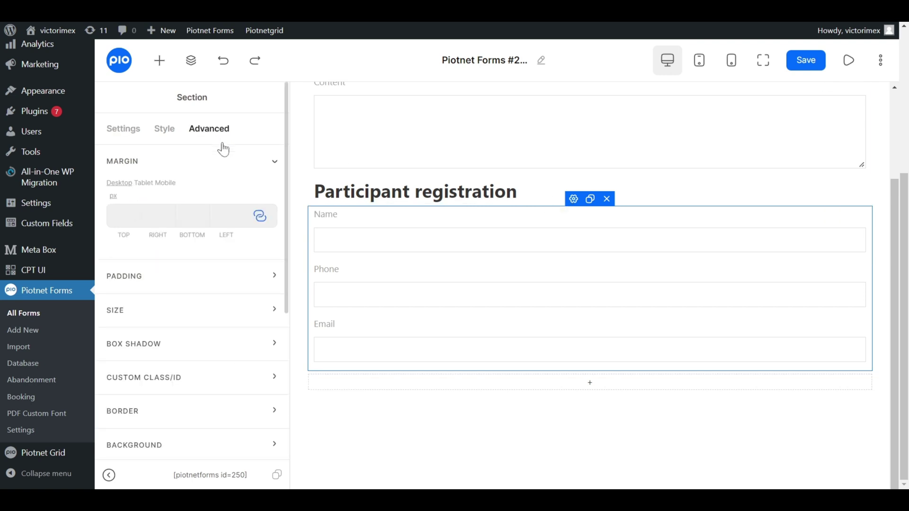
pyautogui.scroll(-3, 237, 260)
pyautogui.scroll(-2, 232, 293)
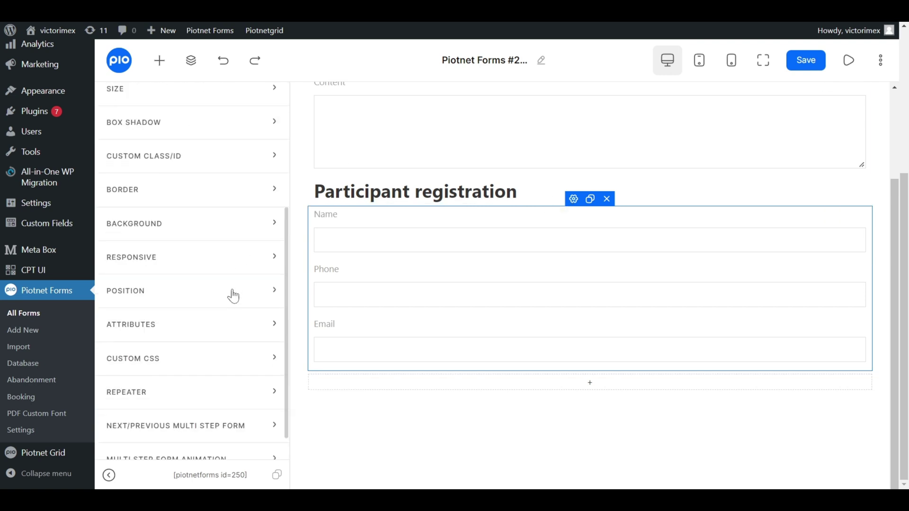
pyautogui.click(221, 392)
pyautogui.scroll(-3, 222, 393)
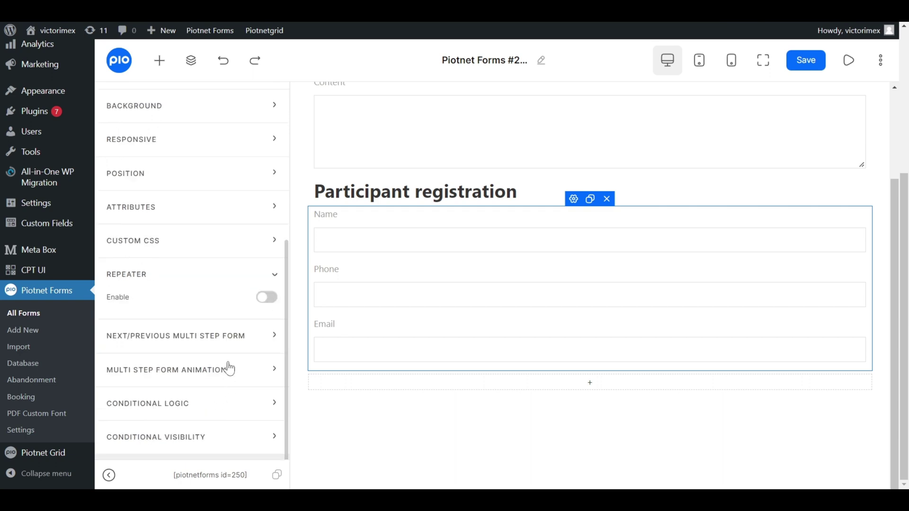
pyautogui.click(264, 301)
# Set the Repeater ID to repeater_form, copied from Meta Box, and label it Repeater Form.
pyautogui.click(231, 324)
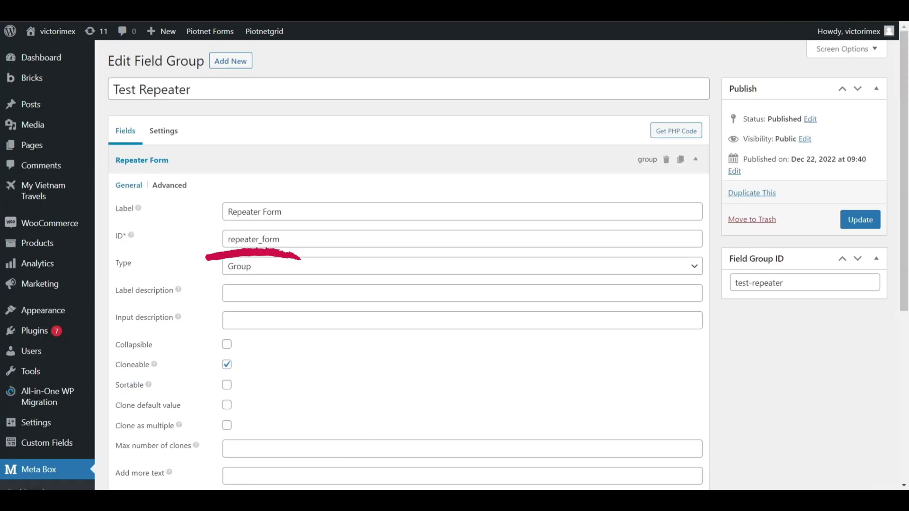
pyautogui.click(279, 239)
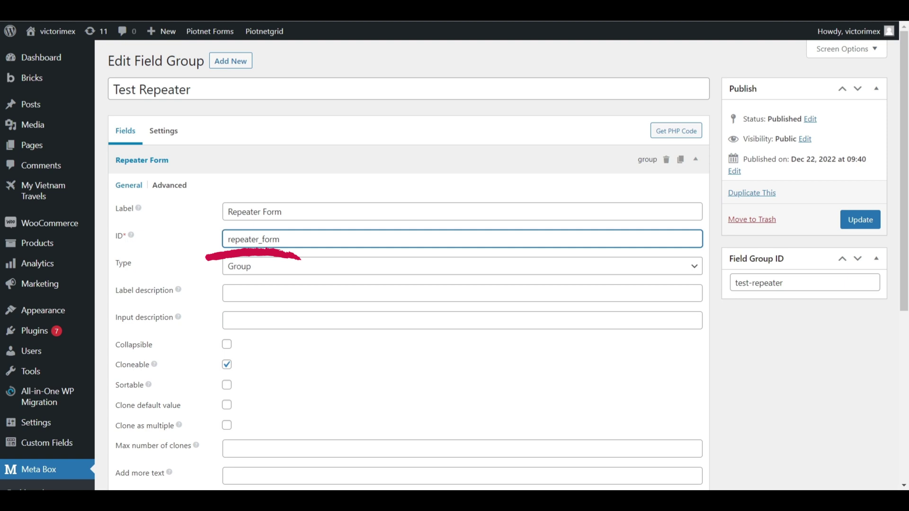
pyautogui.hotkey('ctrl', 'a')
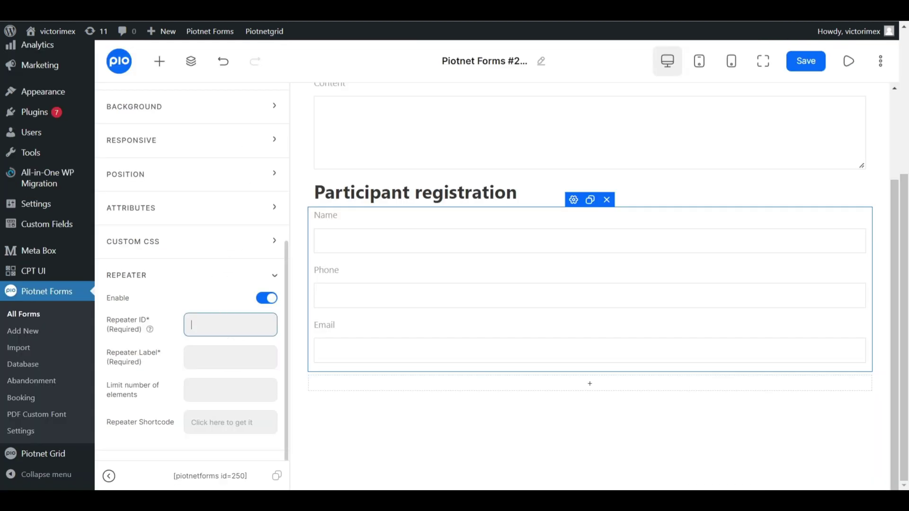
pyautogui.write('repeater_form')
pyautogui.scroll(-2, 253, 330)
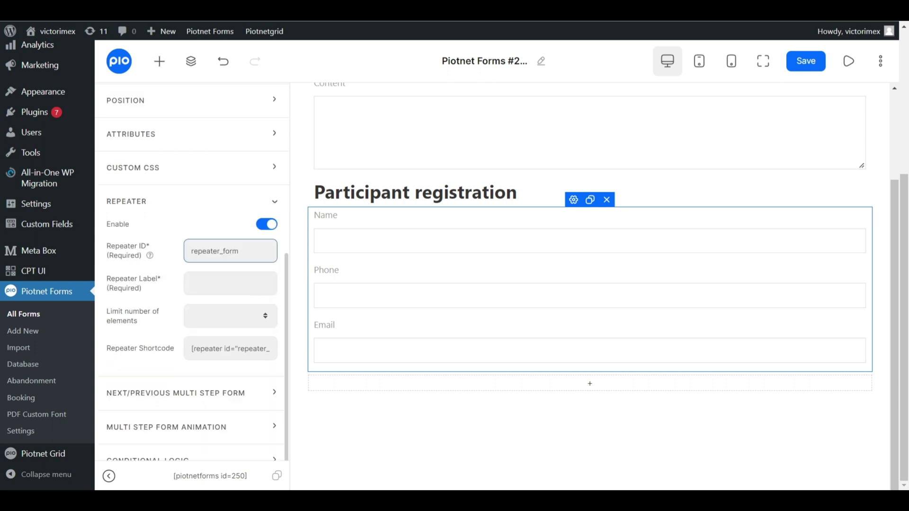
pyautogui.click(240, 289)
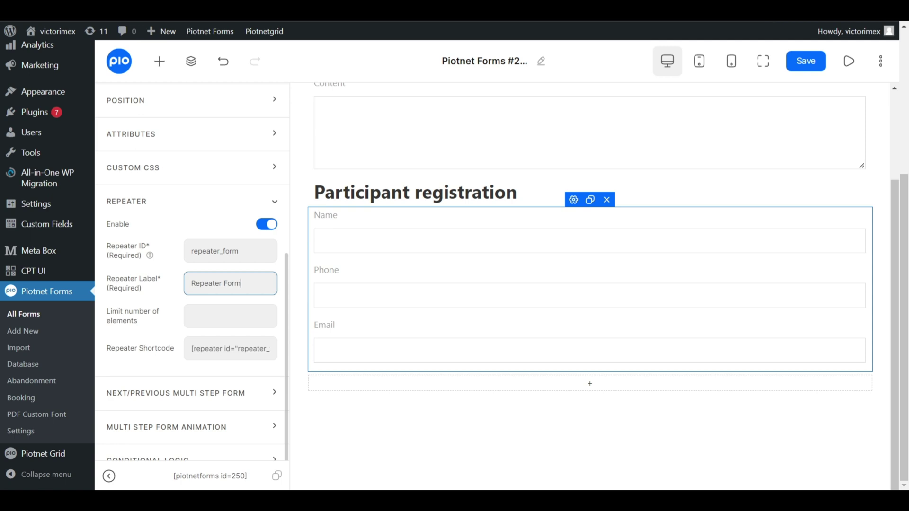
pyautogui.click(230, 348)
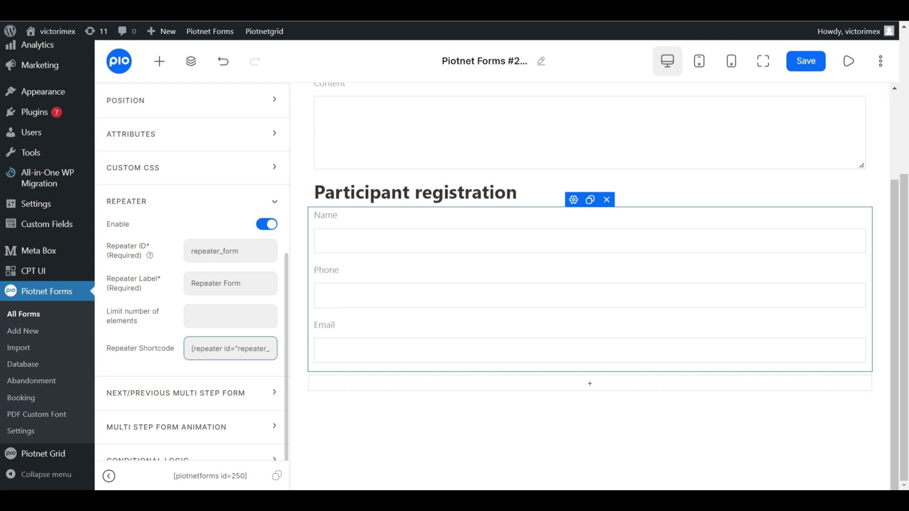
pyautogui.moveTo(191, 348); pyautogui.dragTo(281, 356)
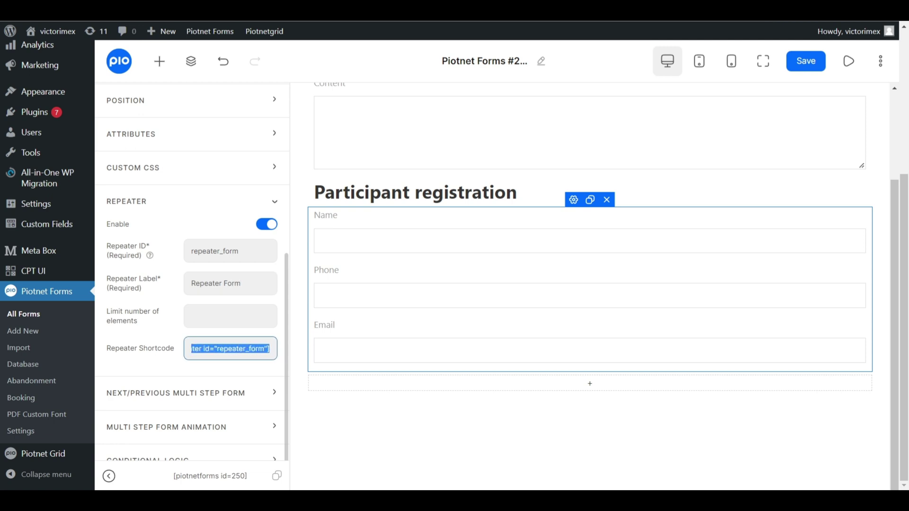
pyautogui.click(269, 348)
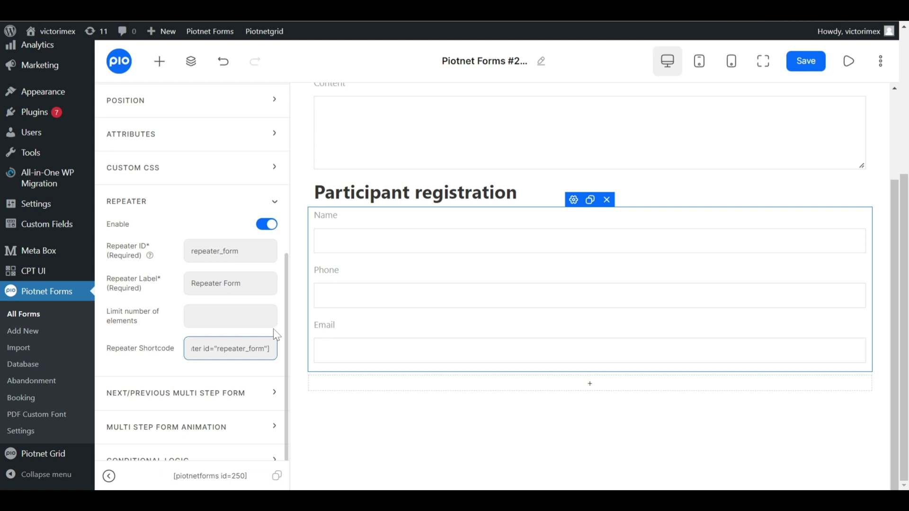
pyautogui.moveTo(240, 251); pyautogui.dragTo(190, 252)
pyautogui.hotkey('ctrl', 'c')
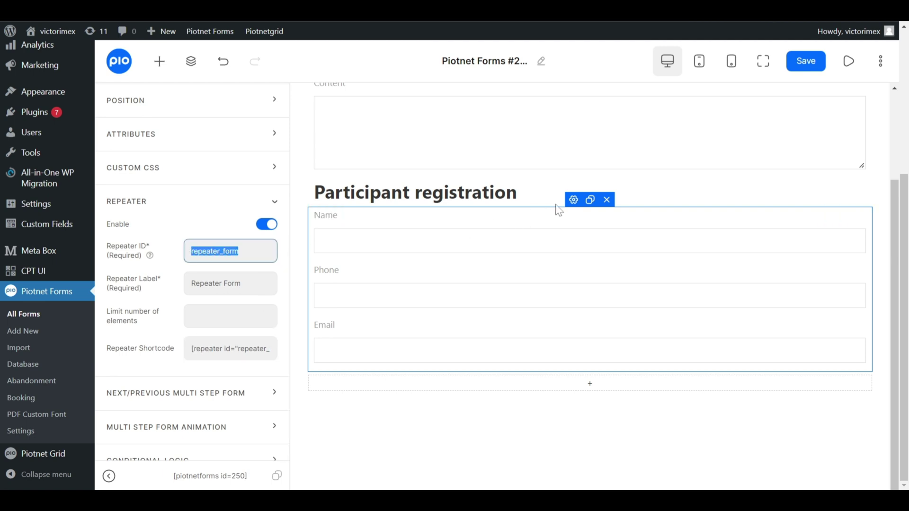
pyautogui.click(573, 199)
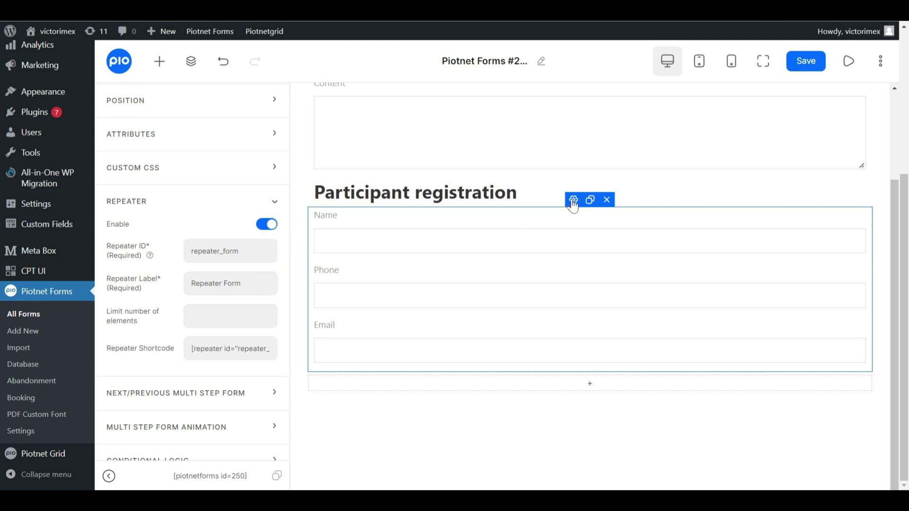
# Place a right-aligned Icon widget using fas fa-minus above the Name field.
pyautogui.click(159, 61)
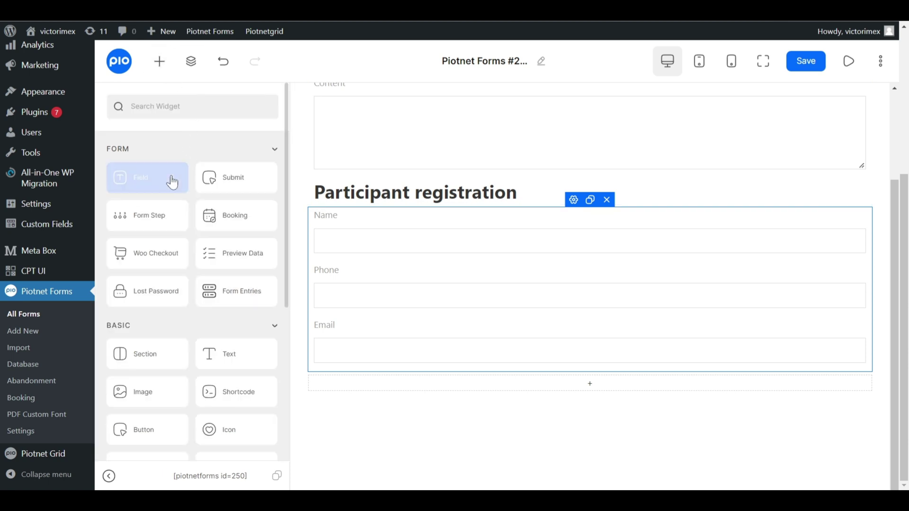
pyautogui.moveTo(234, 439); pyautogui.dragTo(773, 222)
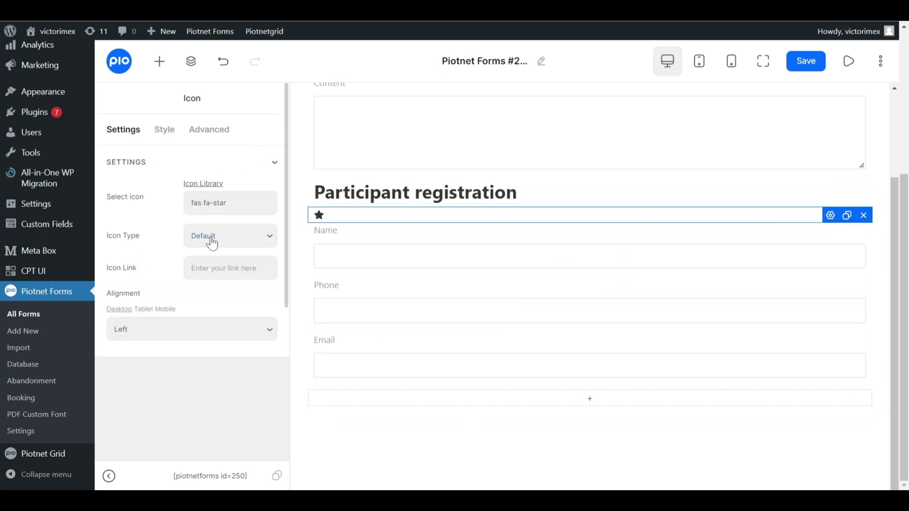
pyautogui.click(166, 335)
pyautogui.click(162, 367)
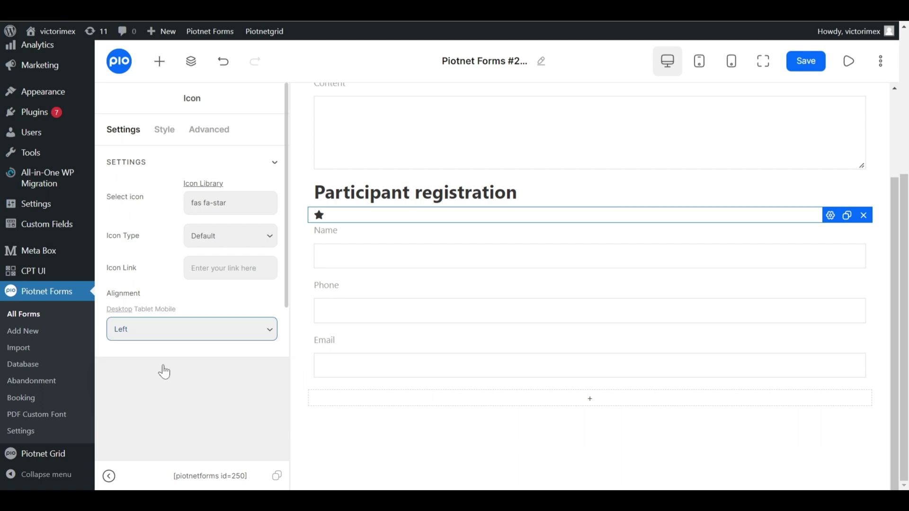
pyautogui.click(242, 210)
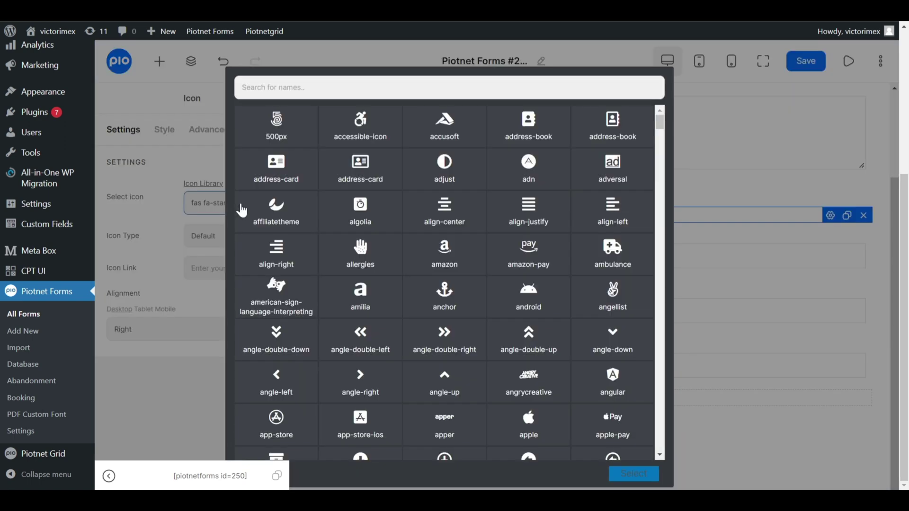
pyautogui.write('minus')
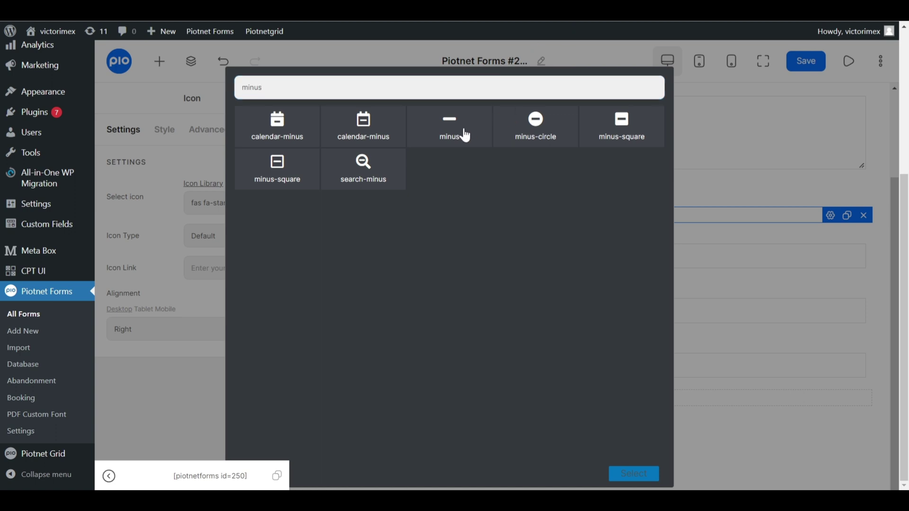
pyautogui.click(461, 133)
pyautogui.click(632, 474)
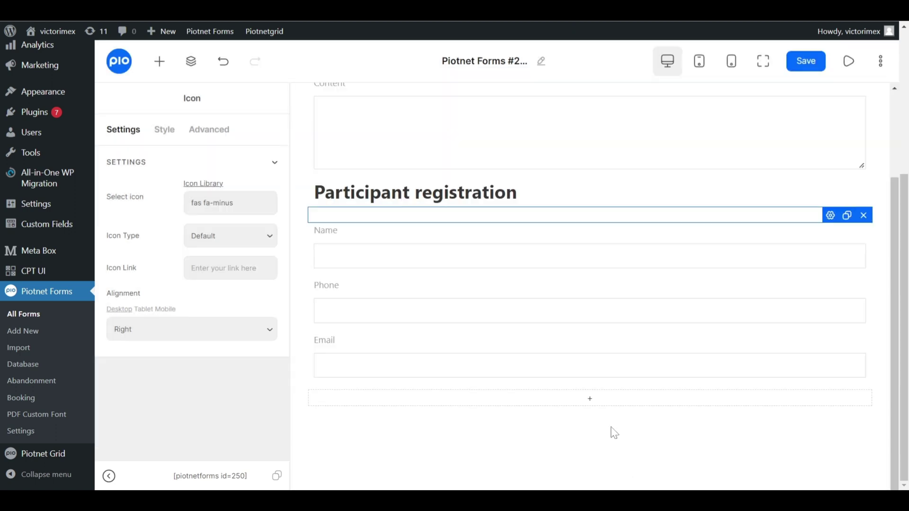
# Enable Repeater Trigger in the minus icon's Advanced settings.
pyautogui.click(204, 136)
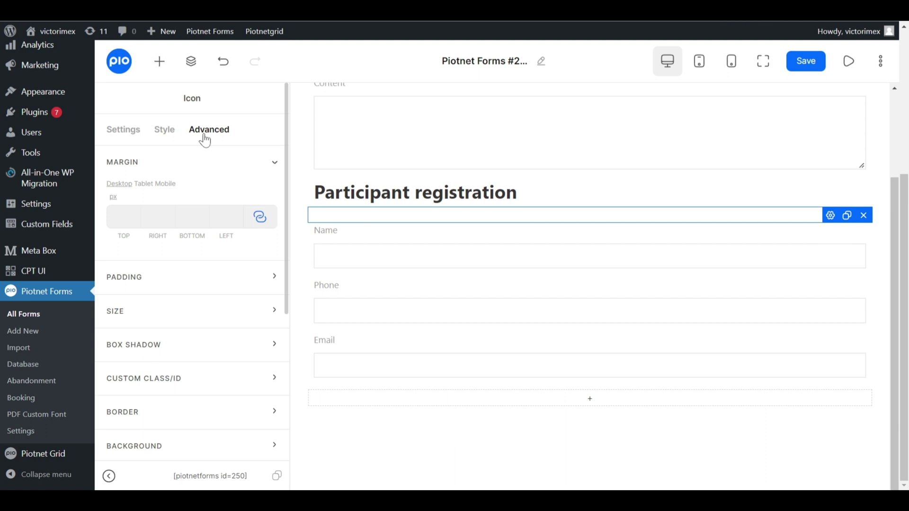
pyautogui.scroll(-2, 210, 374)
pyautogui.scroll(-4, 212, 382)
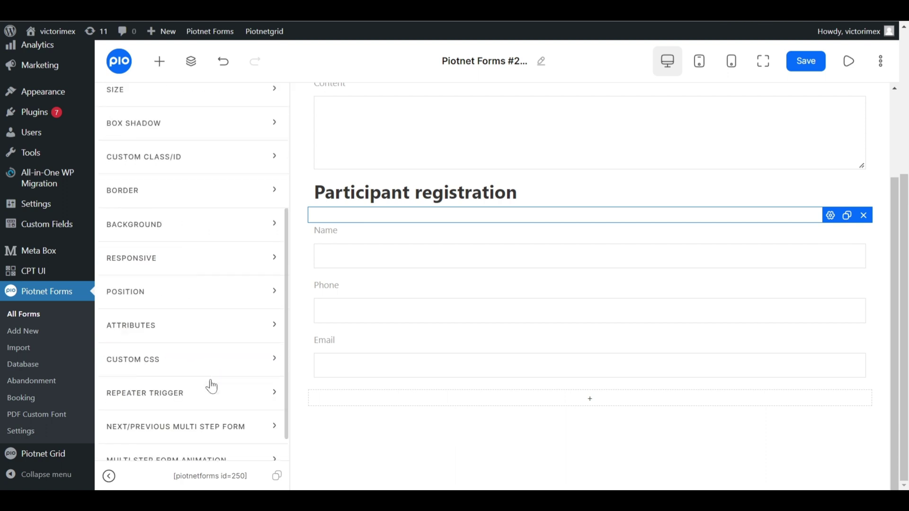
pyautogui.click(203, 392)
pyautogui.scroll(-2, 209, 383)
pyautogui.click(267, 334)
pyautogui.scroll(-2, 265, 341)
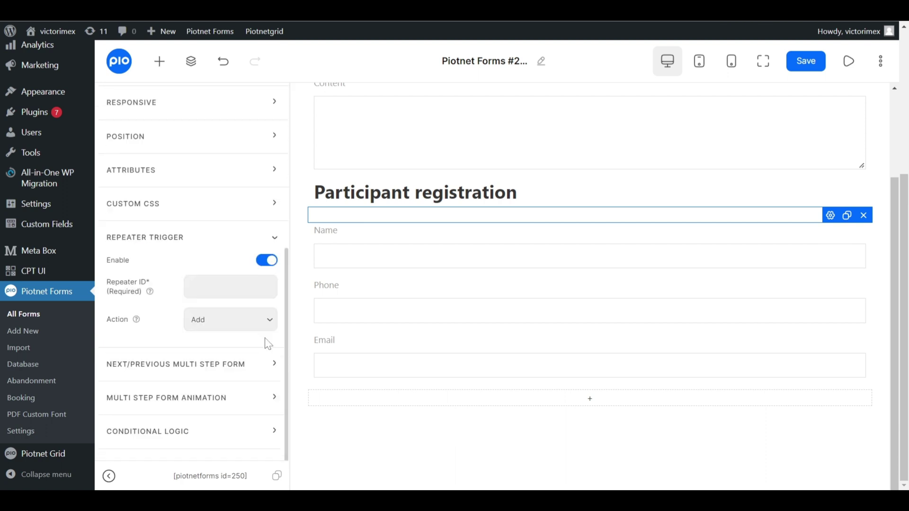
# Set the trigger to Remove on repeater_form, and add a button below Email.
pyautogui.click(192, 259)
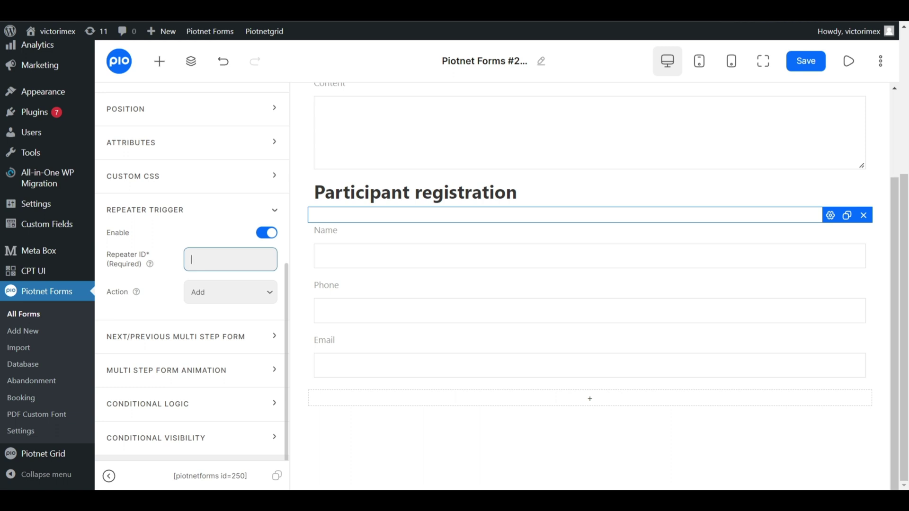
pyautogui.hotkey('ctrl', 'v')
pyautogui.click(219, 297)
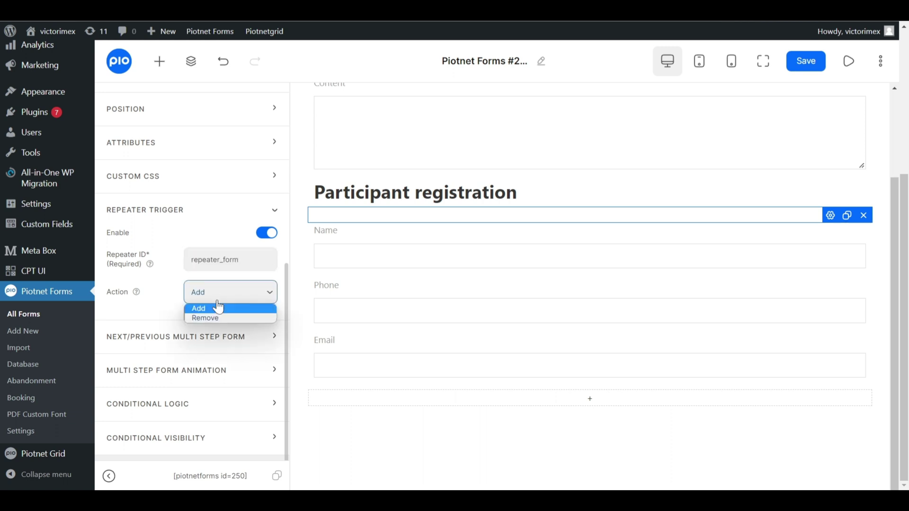
pyautogui.click(220, 318)
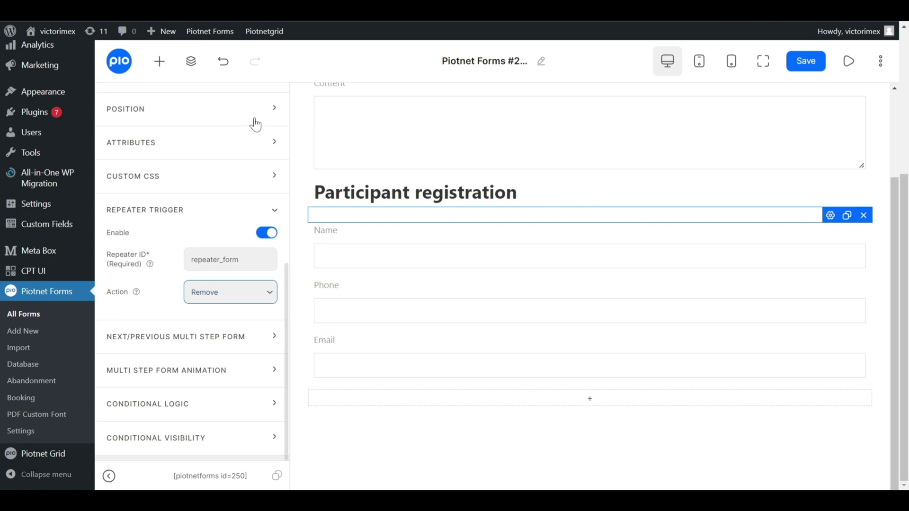
pyautogui.click(159, 61)
pyautogui.moveTo(168, 265); pyautogui.dragTo(597, 414)
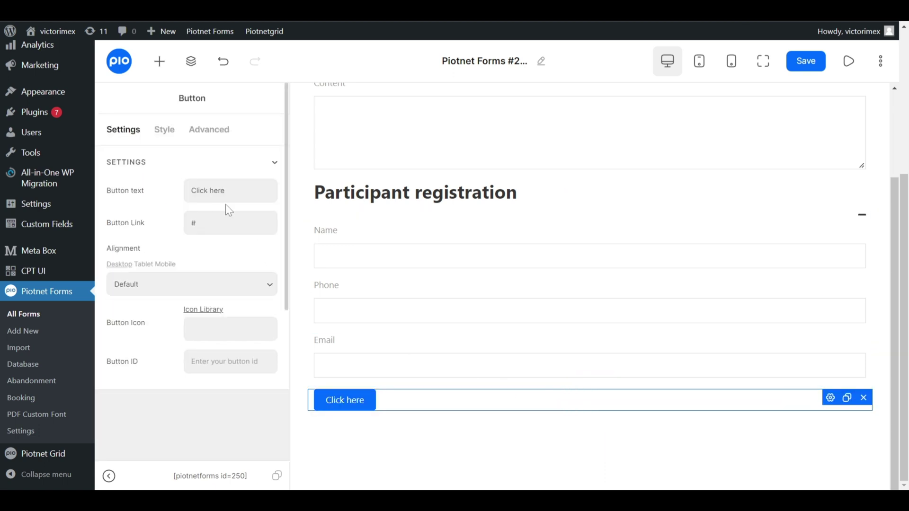
# Relabel the button 'Add more' and align it to the right.
pyautogui.tripleClick(223, 190)
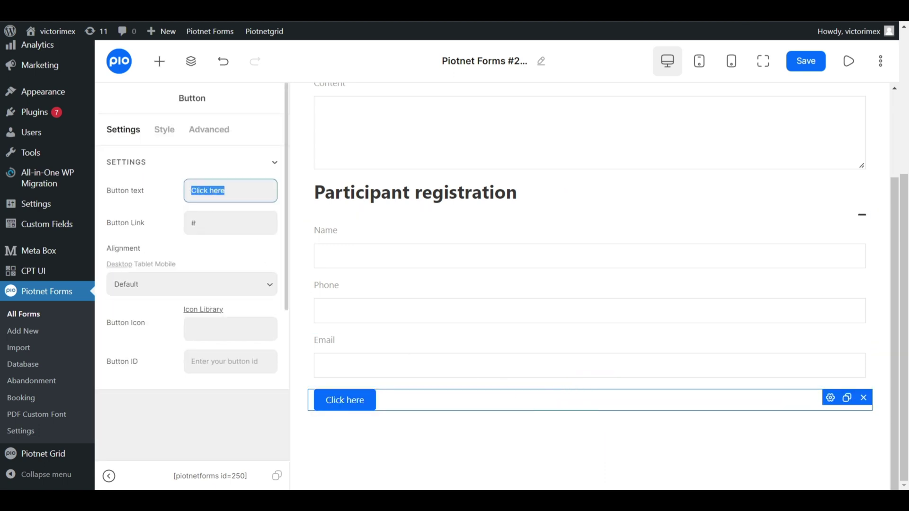
pyautogui.write('Add more')
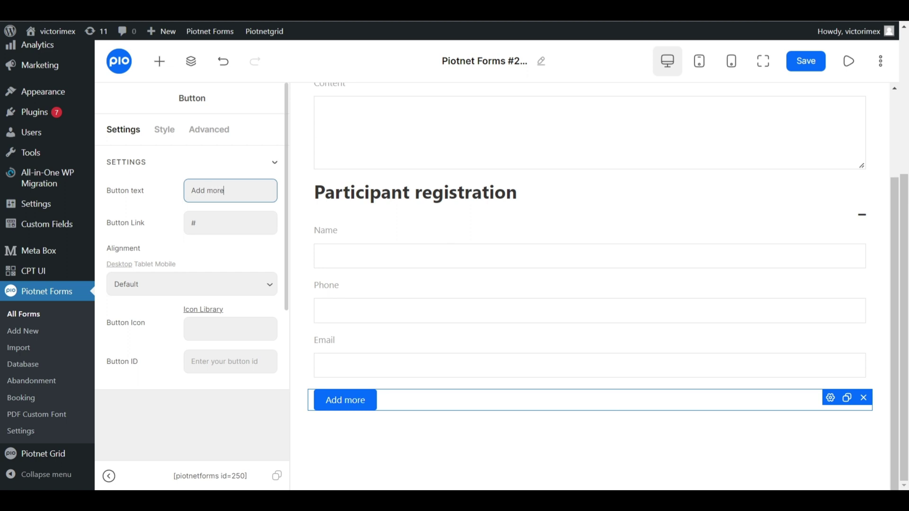
pyautogui.click(201, 286)
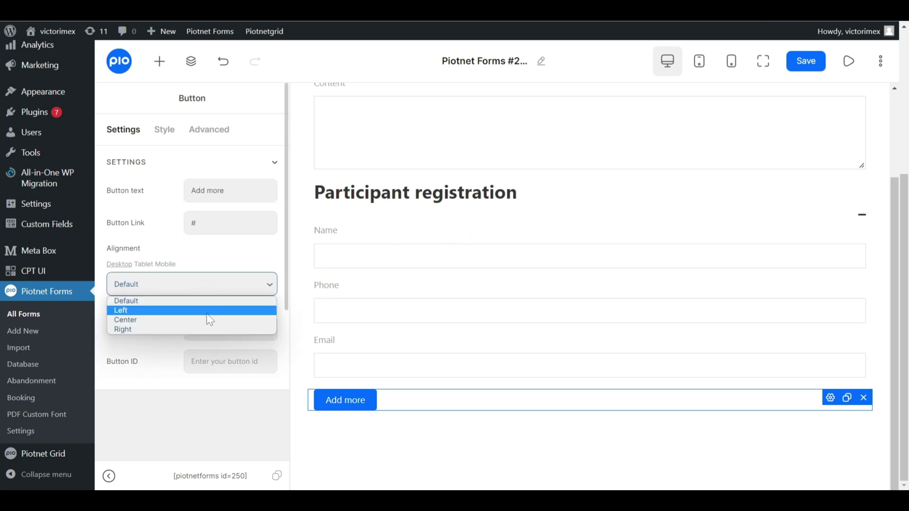
pyautogui.click(208, 327)
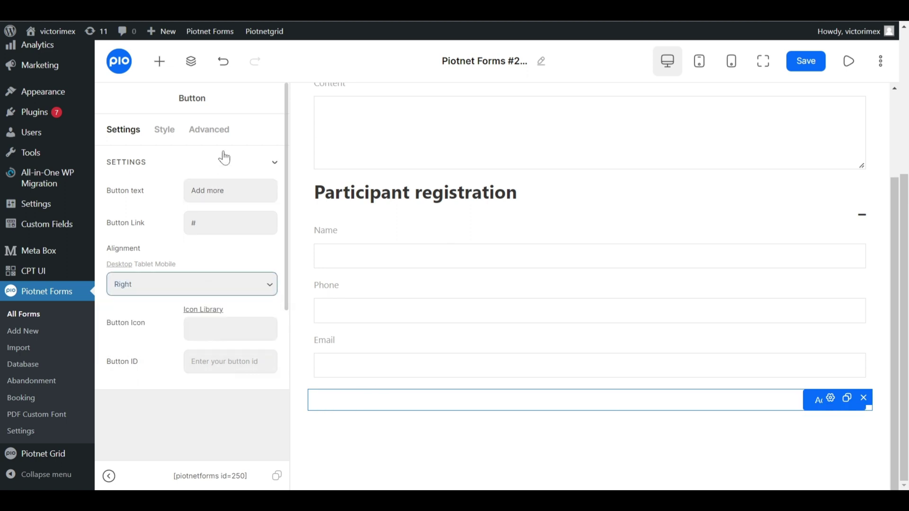
# Enable the button's Repeater Trigger with Repeater ID repeater_form.
pyautogui.click(222, 135)
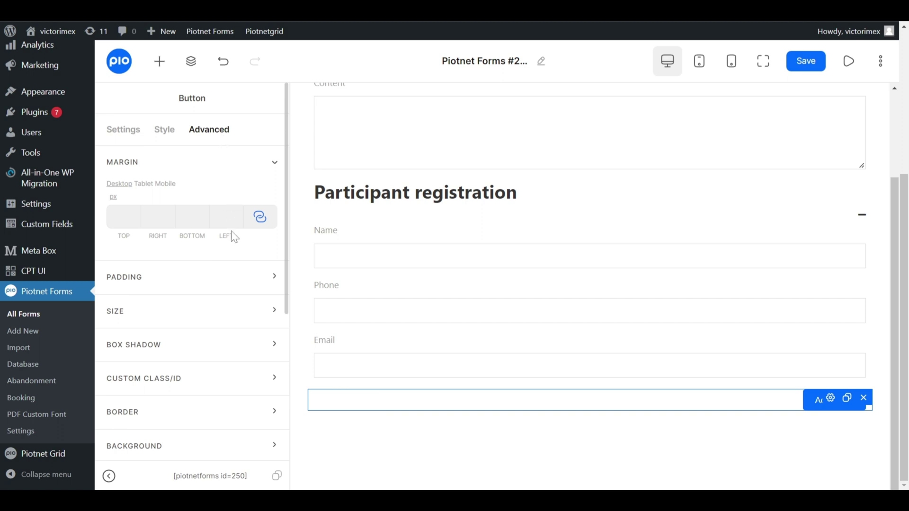
pyautogui.scroll(-5, 239, 331)
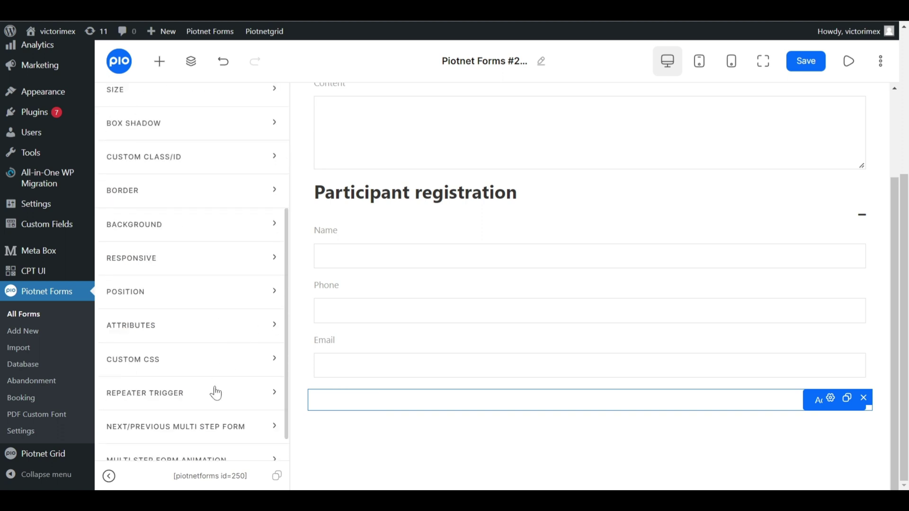
pyautogui.click(215, 392)
pyautogui.scroll(-2, 237, 360)
pyautogui.click(265, 335)
pyautogui.scroll(-2, 251, 317)
pyautogui.click(192, 287)
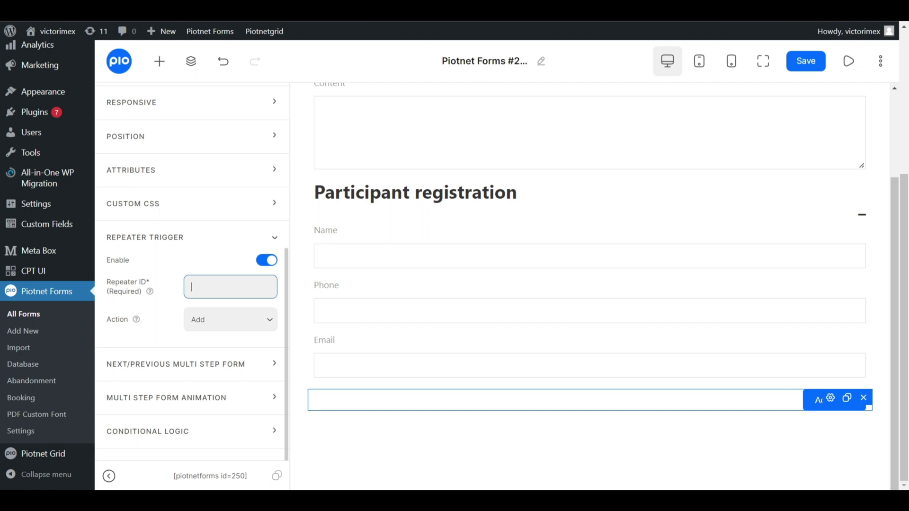
pyautogui.hotkey('ctrl', 'v')
pyautogui.click(241, 244)
# Give the button a 20 px bottom margin with zero top and right margins, then save.
pyautogui.scroll(5, 237, 239)
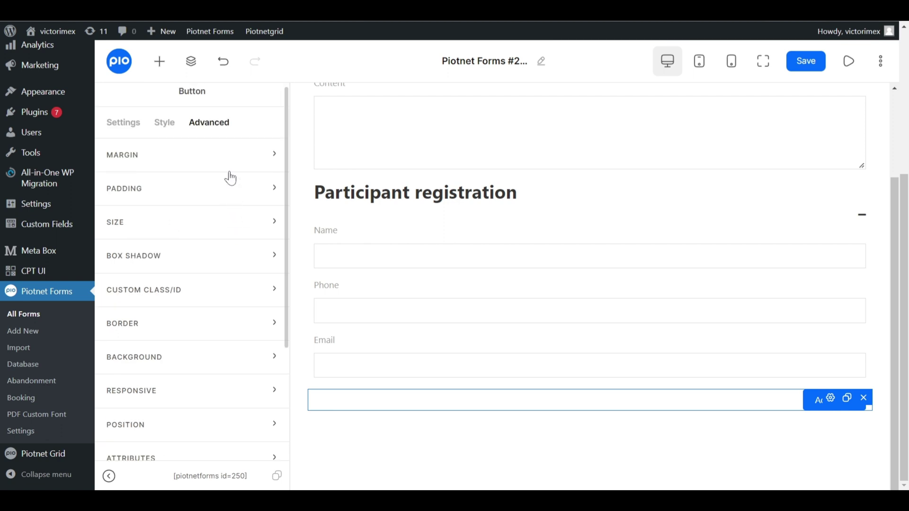
pyautogui.click(230, 179)
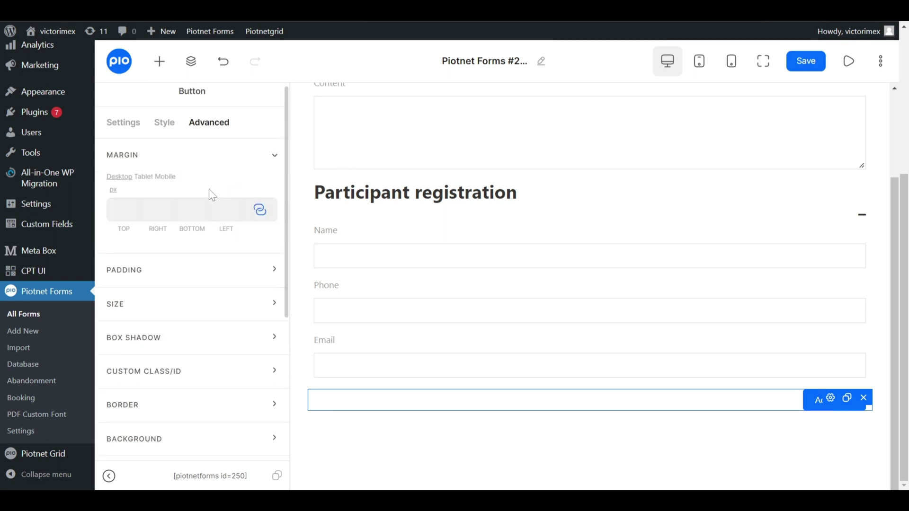
pyautogui.click(191, 209)
pyautogui.write('1')
pyautogui.click(260, 210)
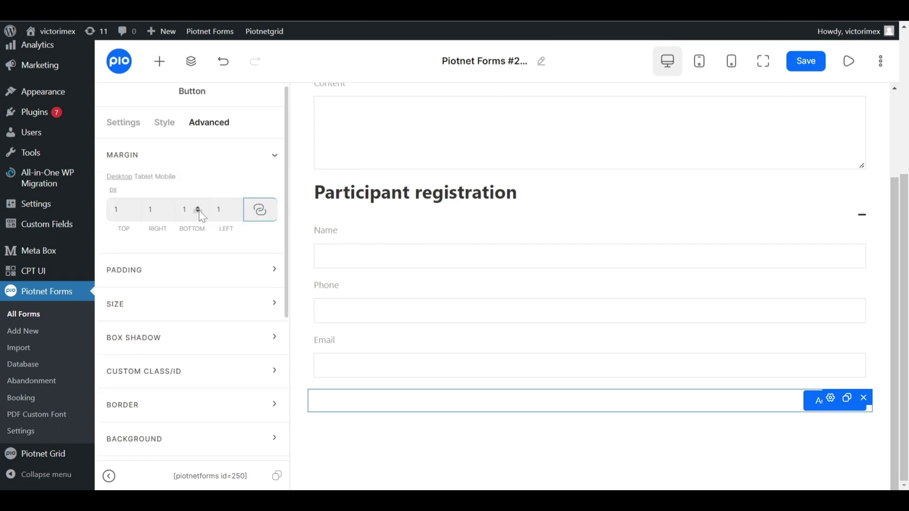
pyautogui.click(231, 212)
pyautogui.doubleClick(156, 209)
pyautogui.write('0')
pyautogui.doubleClick(122, 209)
pyautogui.write('0')
pyautogui.click(197, 209)
pyautogui.write('0')
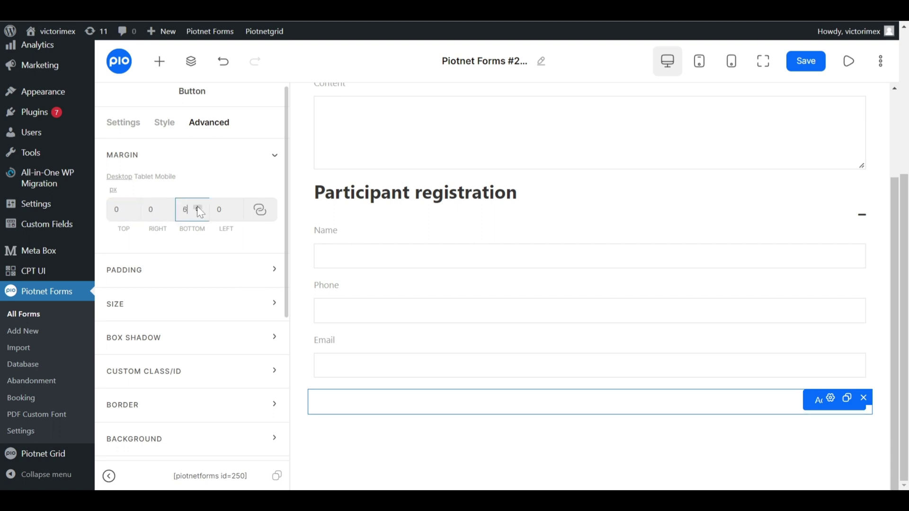
pyautogui.click(198, 208)
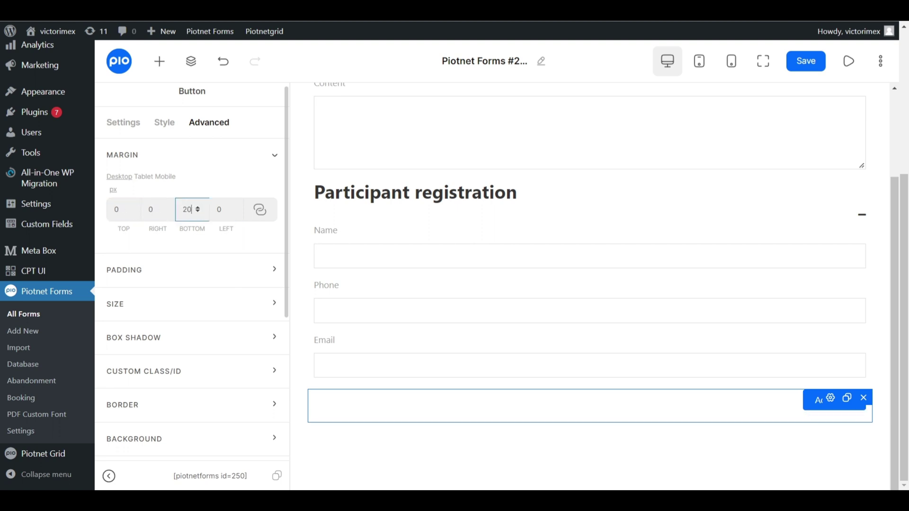
pyautogui.click(804, 68)
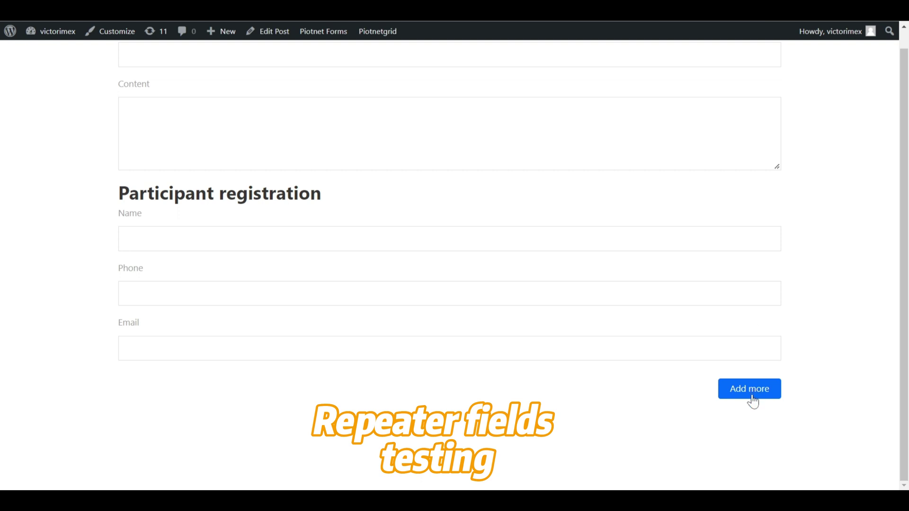
# Fill Name and Phone, add a second participant row, then remove it again.
pyautogui.click(611, 239)
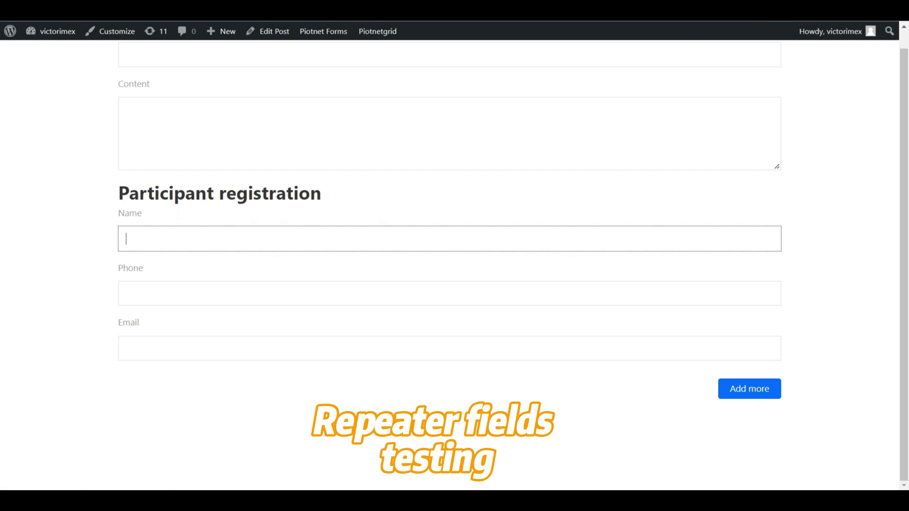
pyautogui.click(126, 293)
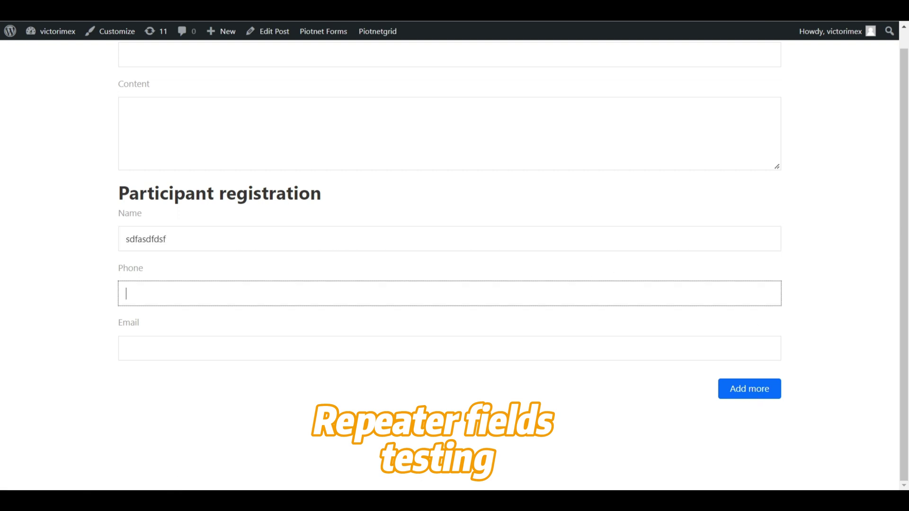
pyautogui.press('Tab')
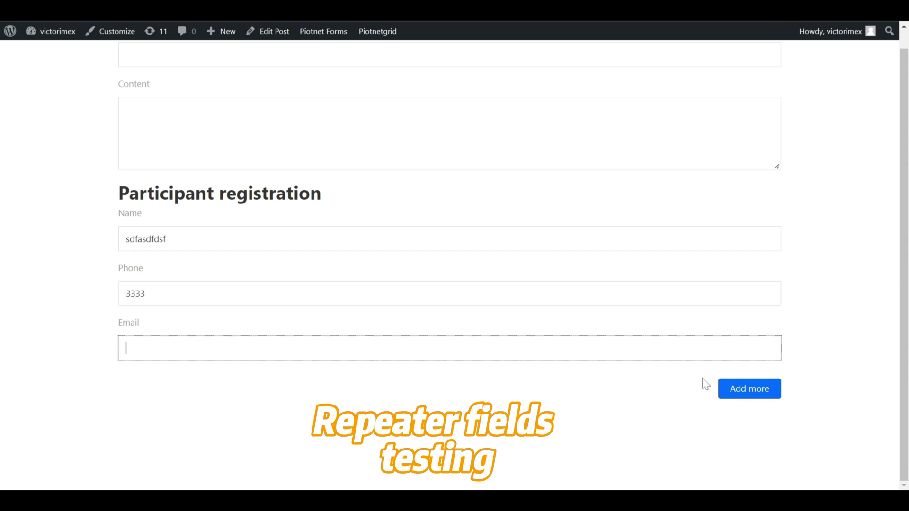
pyautogui.click(734, 392)
pyautogui.scroll(-2, 745, 345)
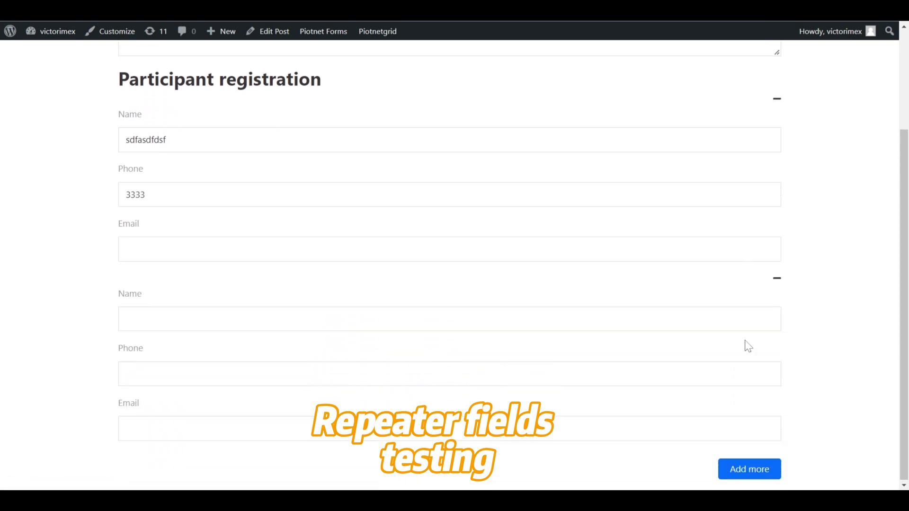
pyautogui.press('Tab')
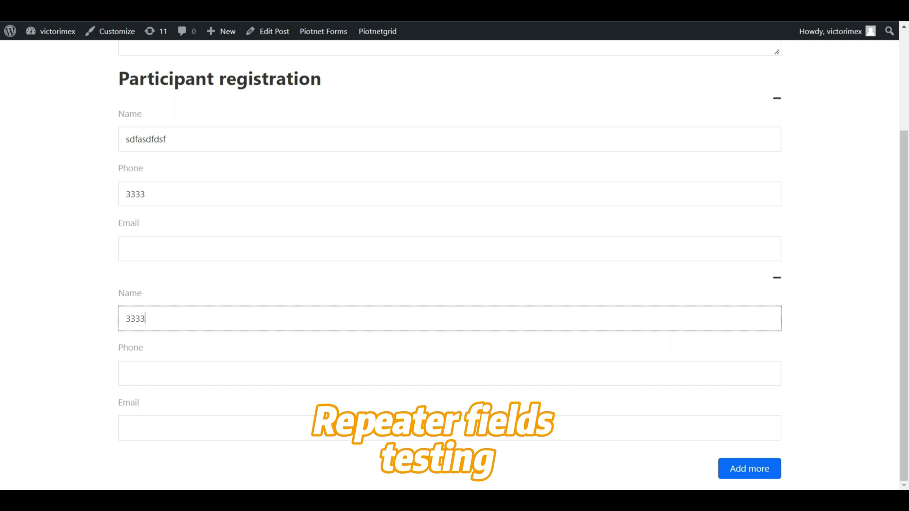
pyautogui.click(778, 279)
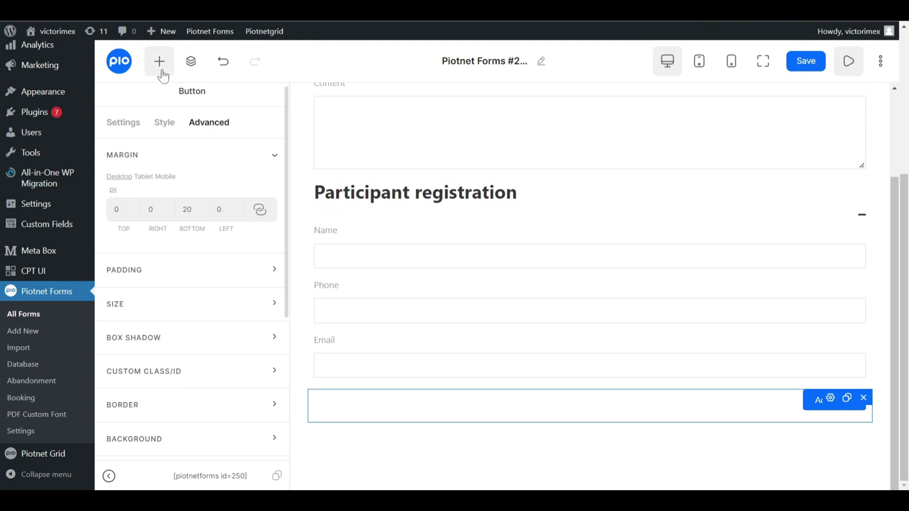
# Open the Name field's settings and select its current Field ID.
pyautogui.click(161, 72)
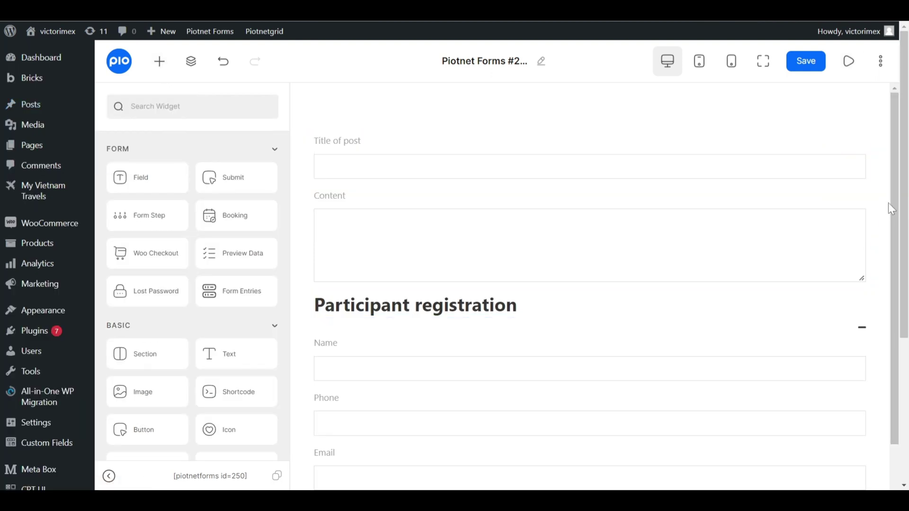
pyautogui.scroll(-3, 891, 209)
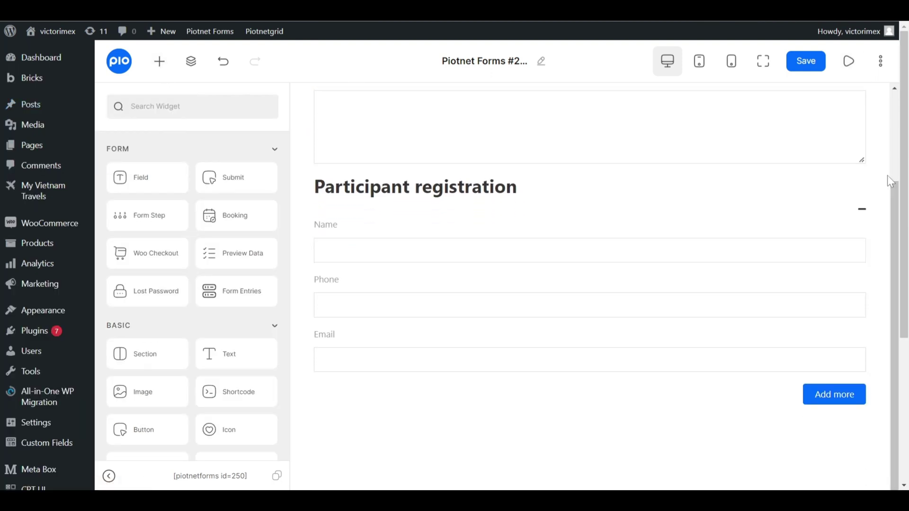
pyautogui.moveTo(836, 237)
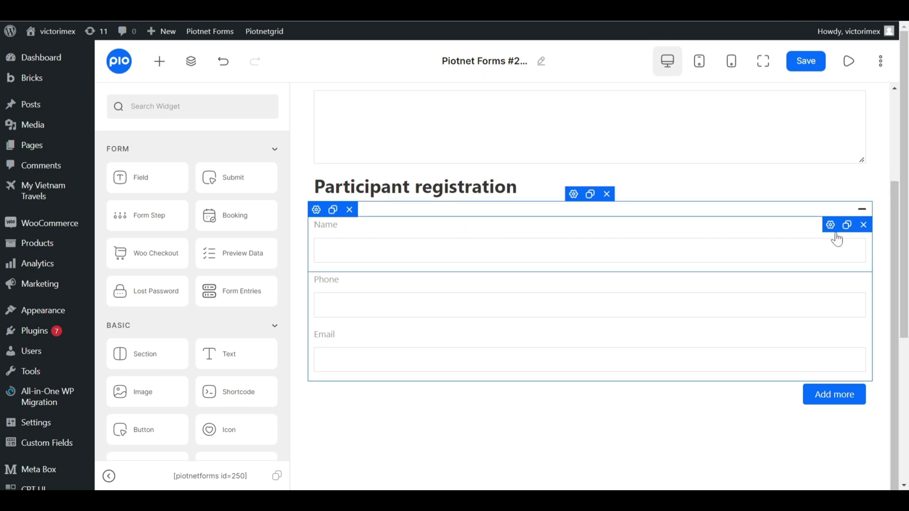
pyautogui.click(829, 226)
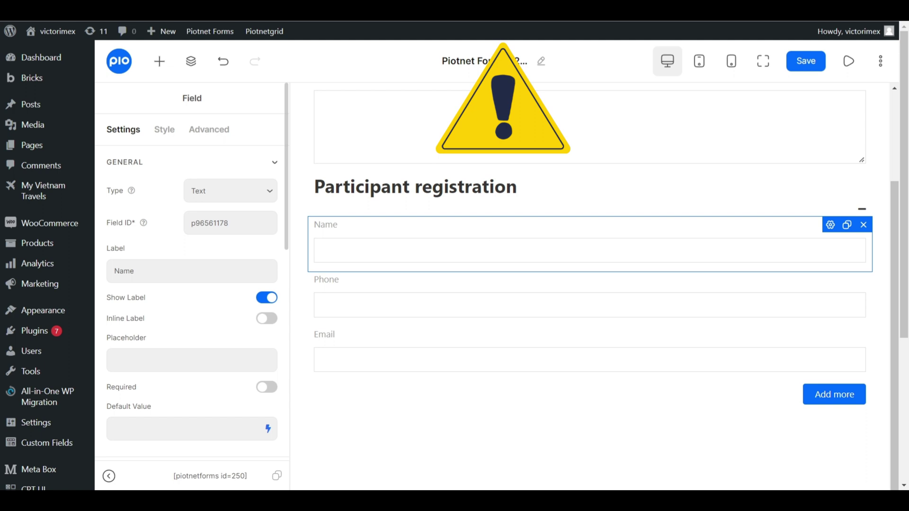
pyautogui.doubleClick(209, 223)
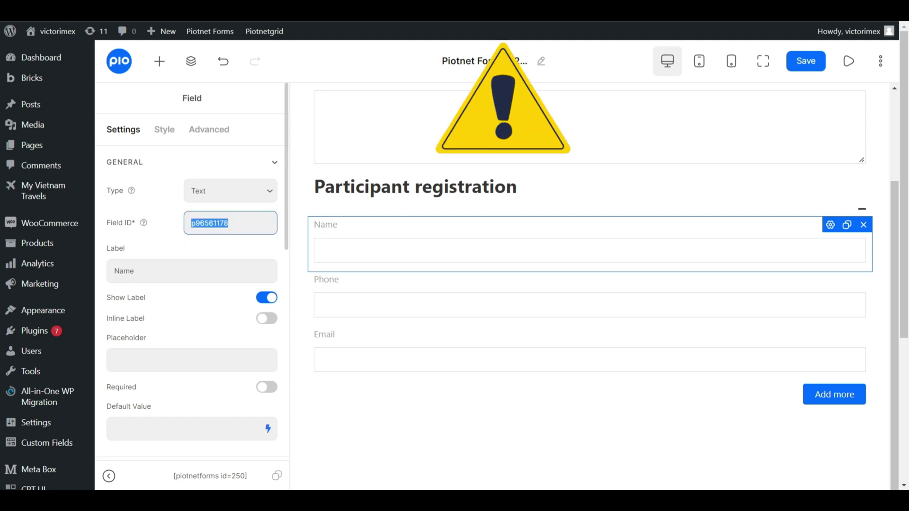
pyautogui.click(229, 223)
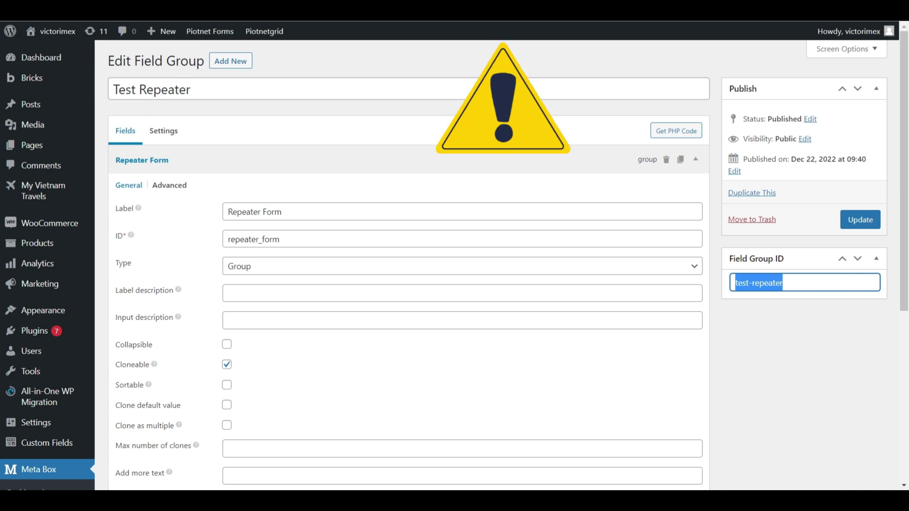
# Copy name_123 from the Meta Box Name sub-field and paste it as the Field ID.
pyautogui.scroll(-4, 358, 246)
pyautogui.scroll(-2, 358, 247)
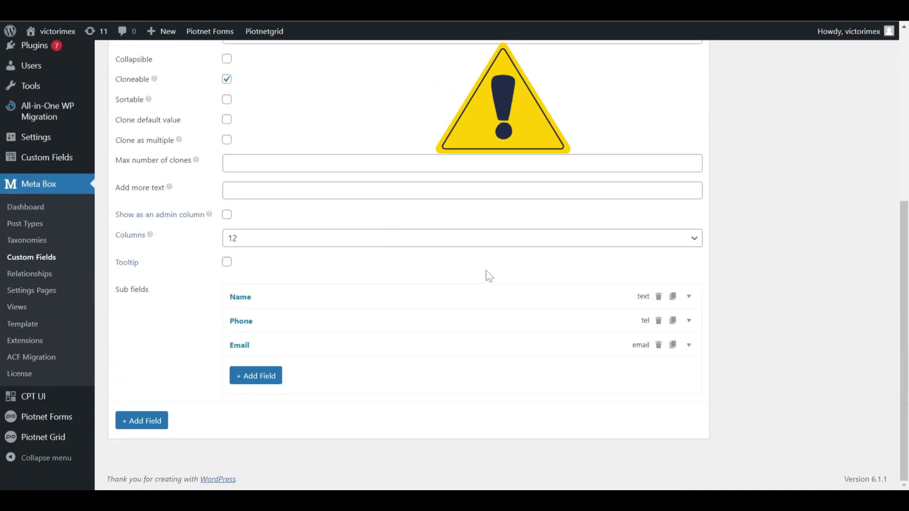
pyautogui.click(481, 294)
pyautogui.scroll(-3, 480, 293)
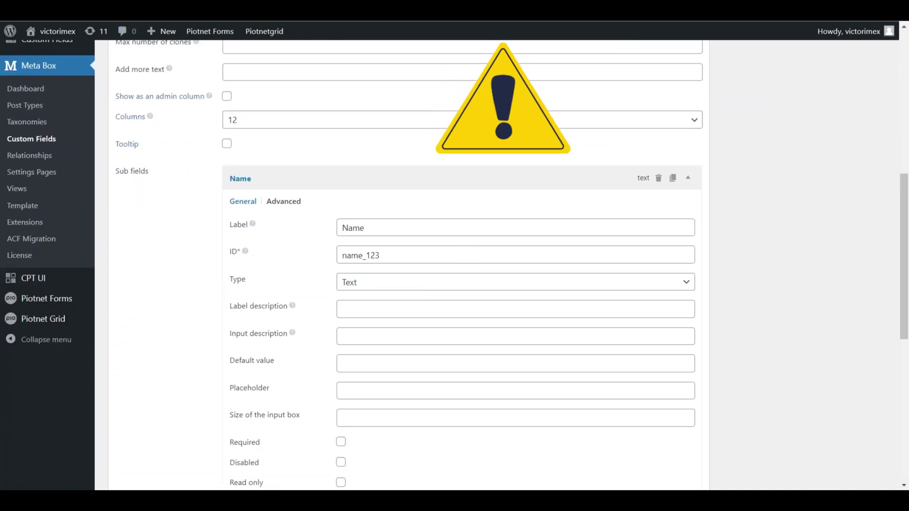
pyautogui.moveTo(379, 255); pyautogui.dragTo(342, 255)
pyautogui.hotkey('ctrl', 'c')
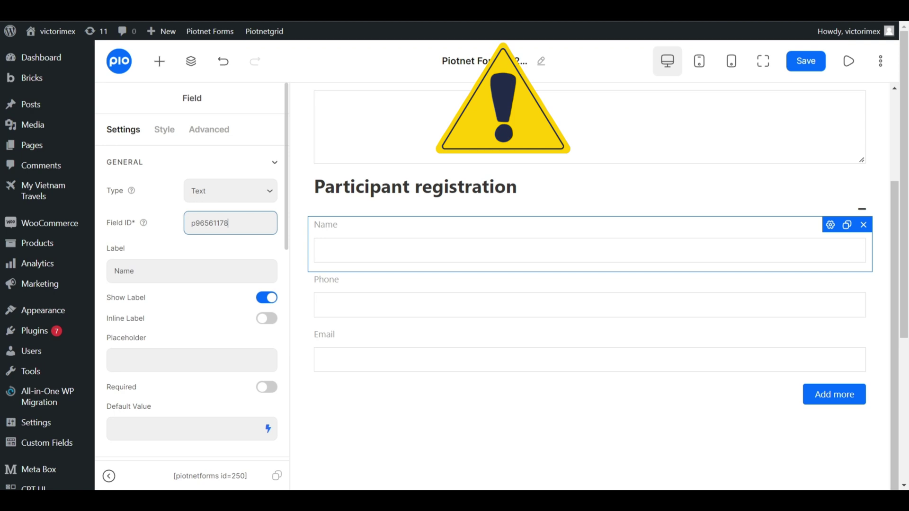
pyautogui.hotkey('ctrl', 'a')
pyautogui.hotkey('ctrl', 'v')
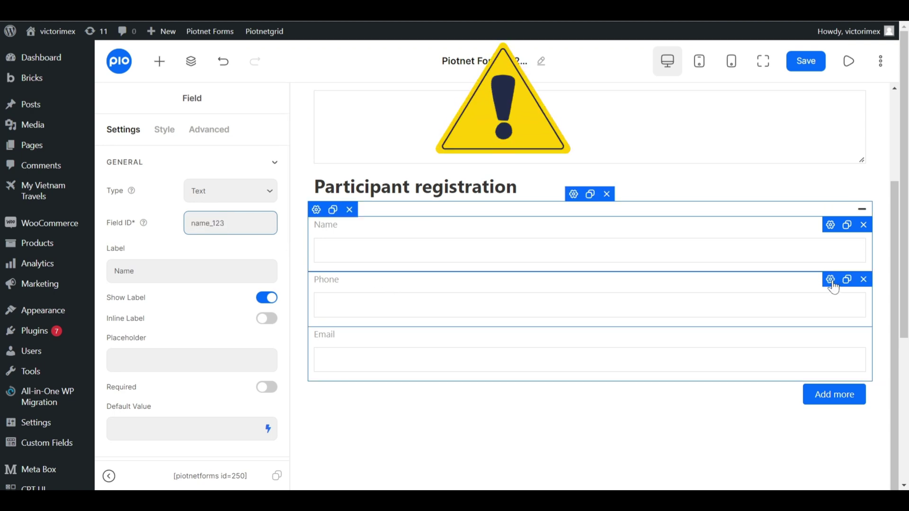
# Set the Phone field's ID to phone_123, copied from its Meta Box sub-field.
pyautogui.click(706, 274)
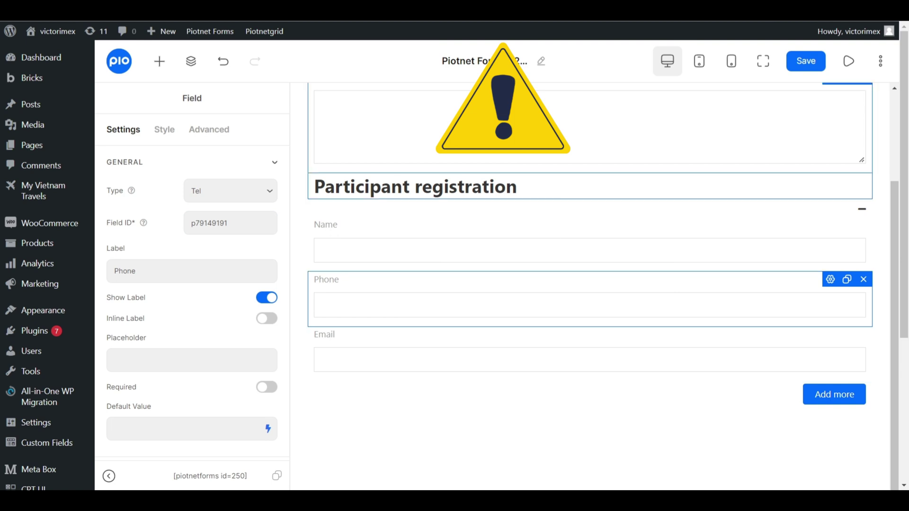
pyautogui.hotkey('ctrl', 'Tab')
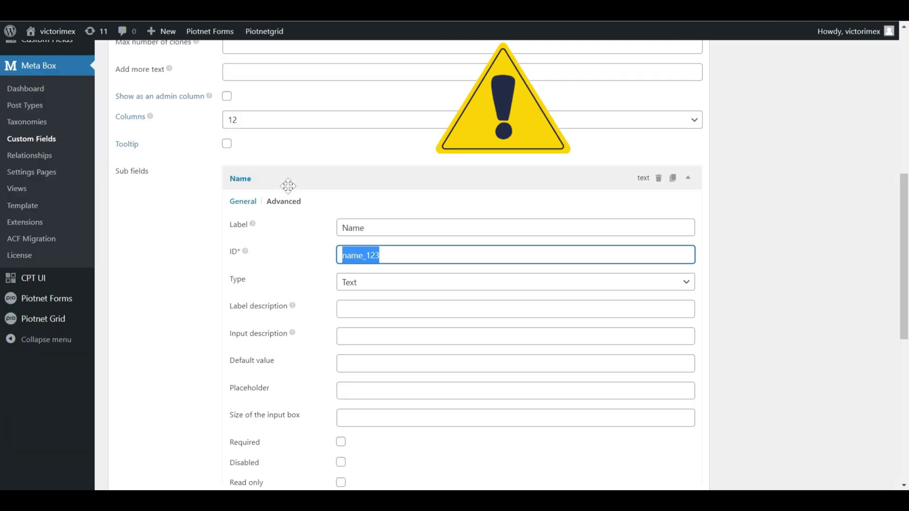
pyautogui.click(288, 186)
pyautogui.click(290, 320)
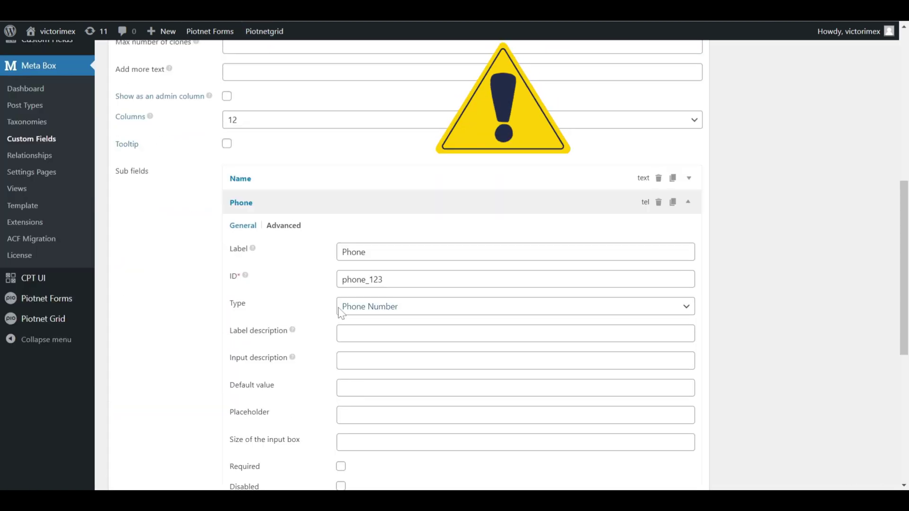
pyautogui.moveTo(385, 279); pyautogui.dragTo(330, 285)
pyautogui.hotkey('ctrl', 'c')
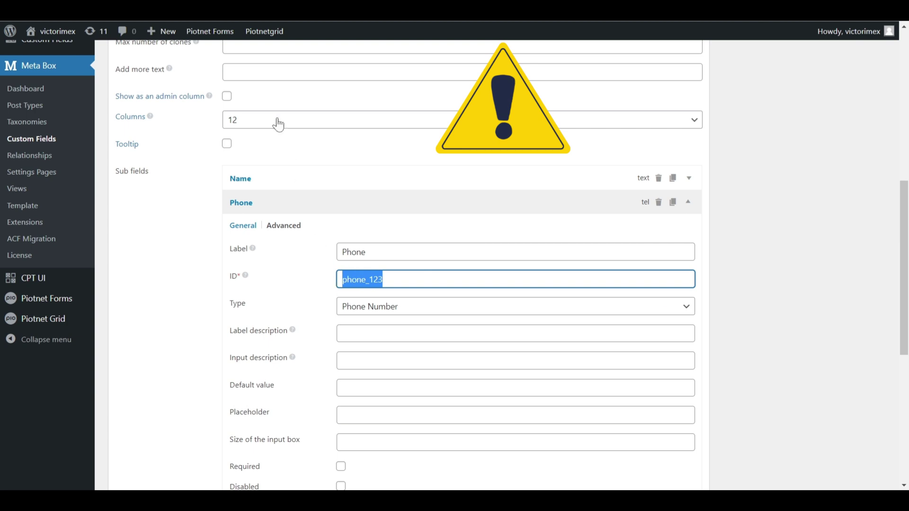
pyautogui.hotkey('ctrl', 'Tab')
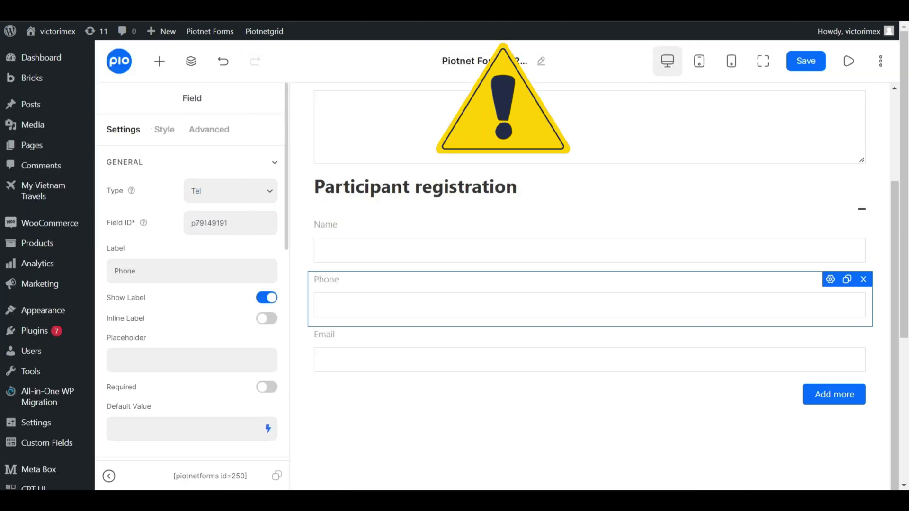
pyautogui.doubleClick(230, 222)
pyautogui.hotkey('ctrl', 'v')
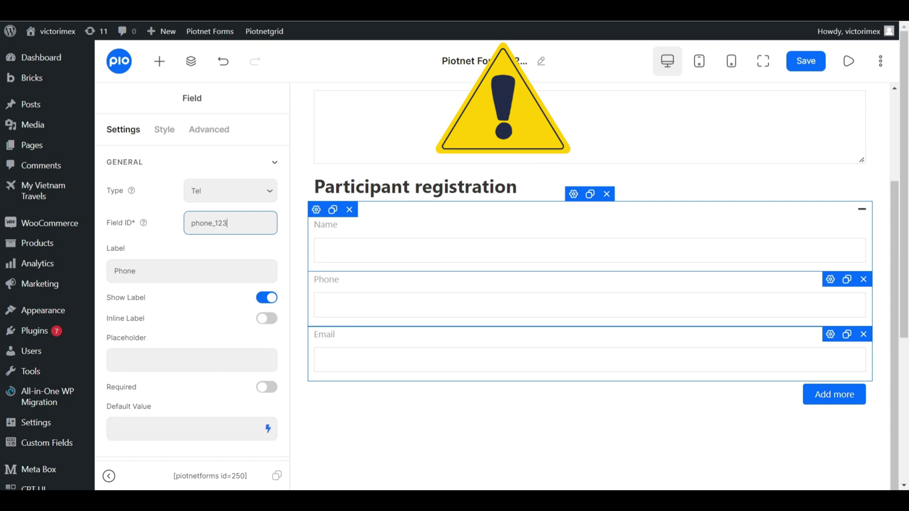
# Set the Email field's ID to email_123 from Meta Box and save the form.
pyautogui.click(743, 332)
pyautogui.hotkey('ctrl', 'Tab')
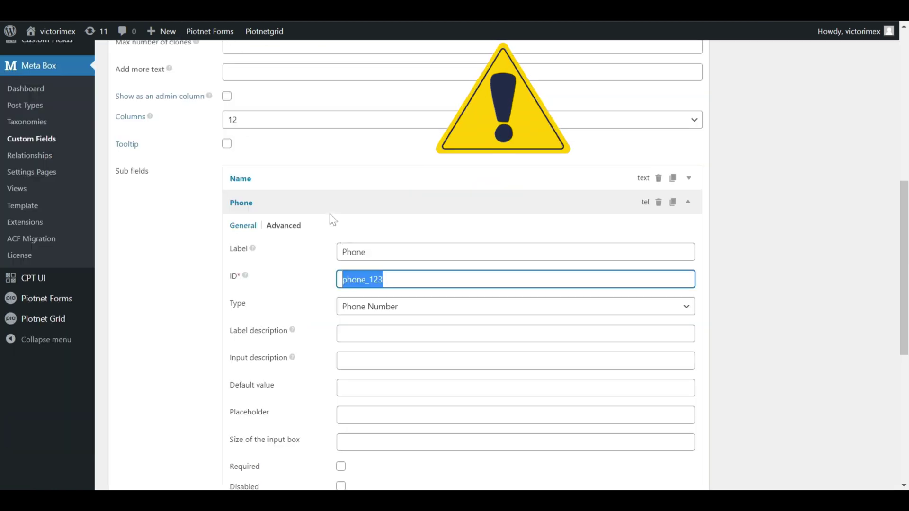
pyautogui.click(307, 194)
pyautogui.click(331, 345)
pyautogui.scroll(-5, 360, 246)
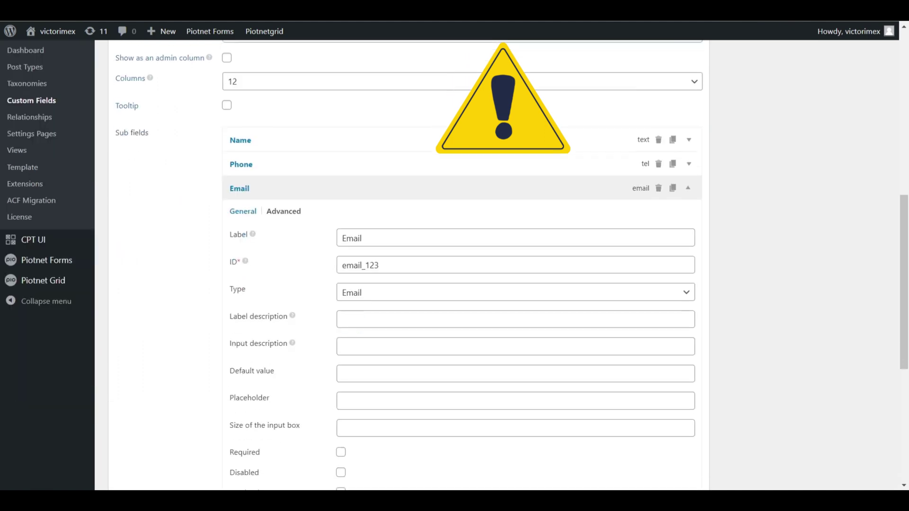
pyautogui.moveTo(381, 185); pyautogui.dragTo(324, 193)
pyautogui.hotkey('ctrl', 'c')
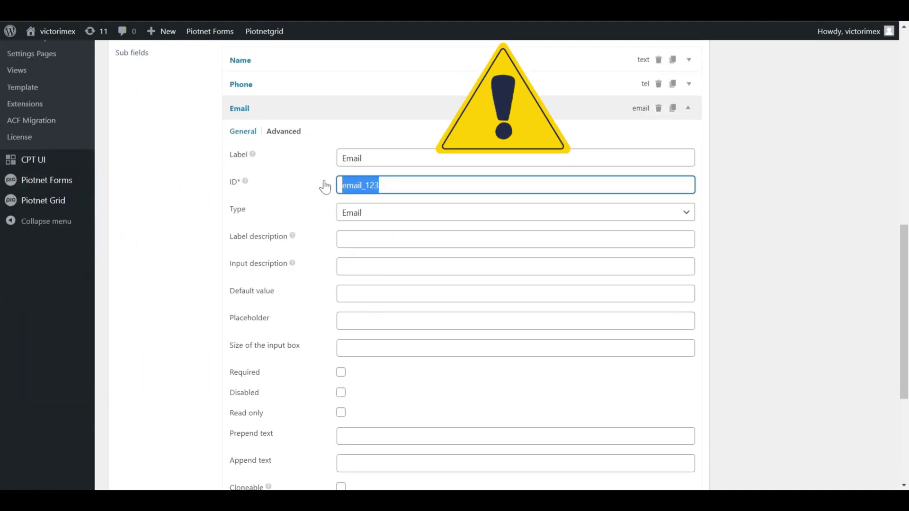
pyautogui.hotkey('ctrl', 'shift', 'Tab')
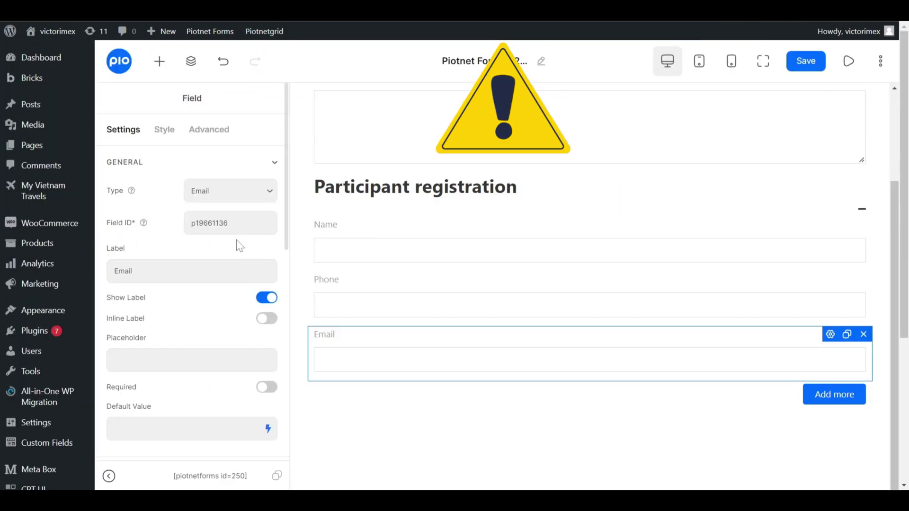
pyautogui.moveTo(229, 223); pyautogui.dragTo(185, 223)
pyautogui.hotkey('ctrl', 'v')
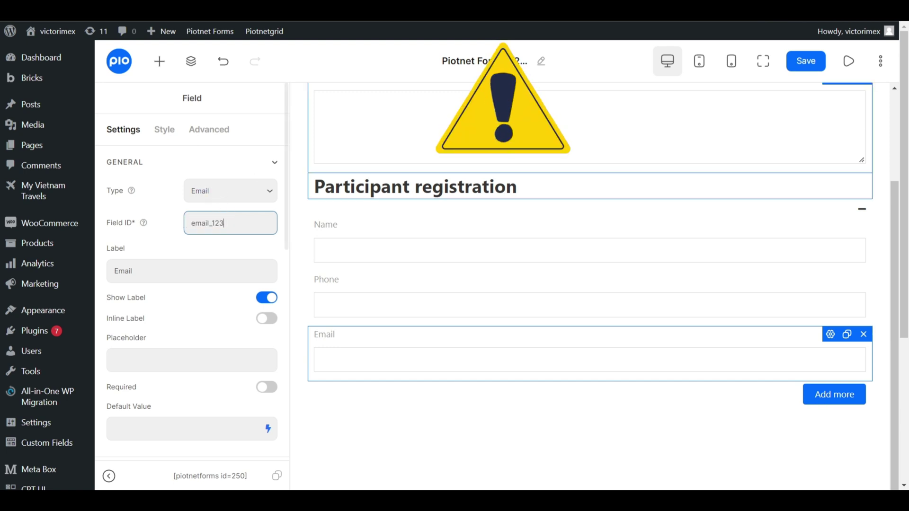
pyautogui.click(807, 69)
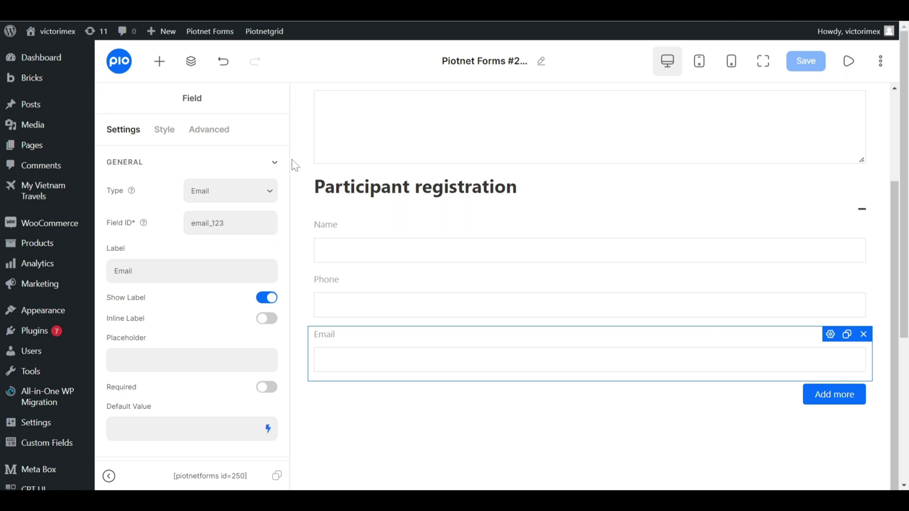
# Drop a Submit button widget below the Email field and centre it.
pyautogui.click(160, 63)
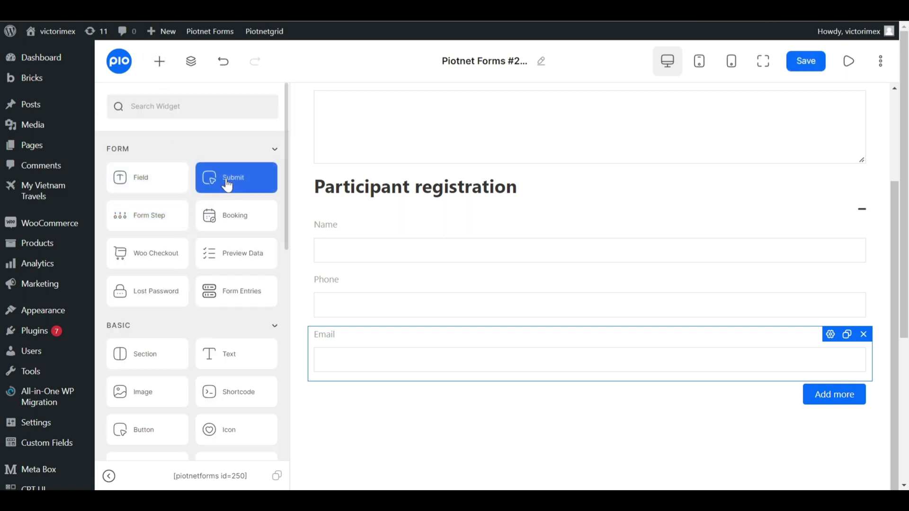
pyautogui.moveTo(228, 185); pyautogui.dragTo(435, 428)
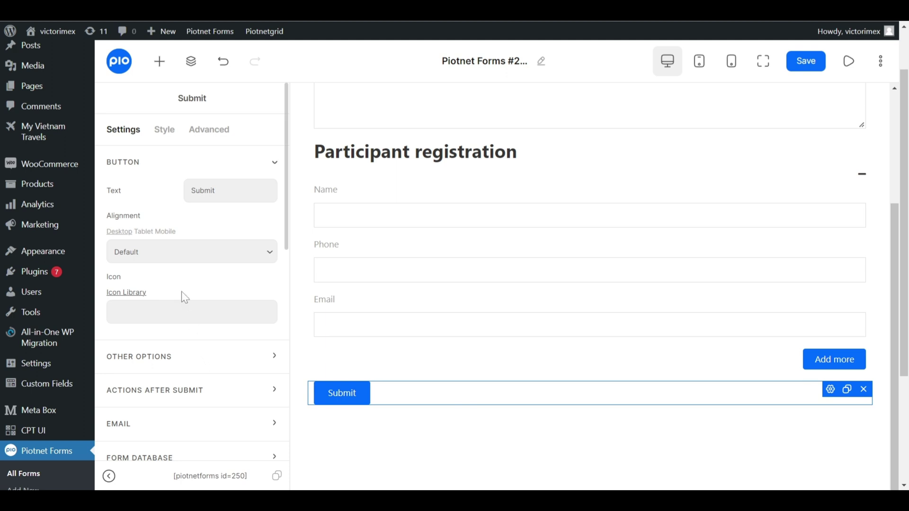
pyautogui.click(171, 262)
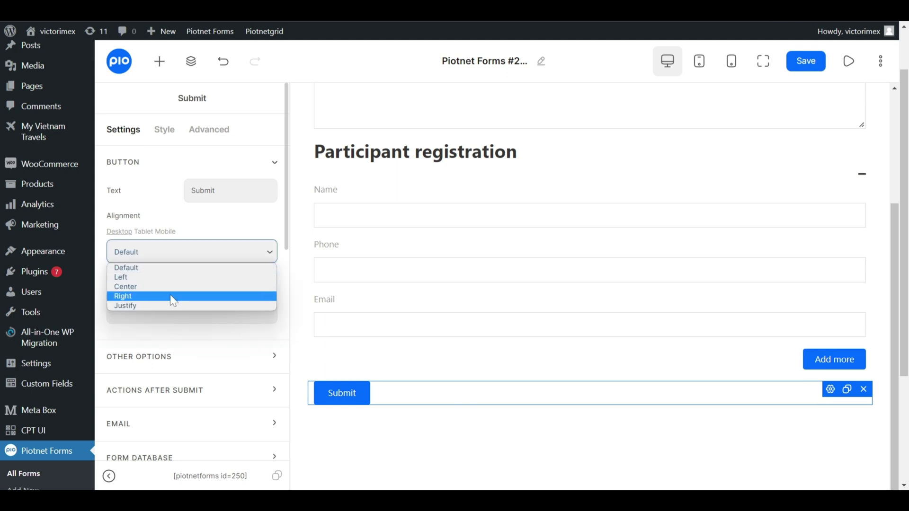
pyautogui.click(174, 287)
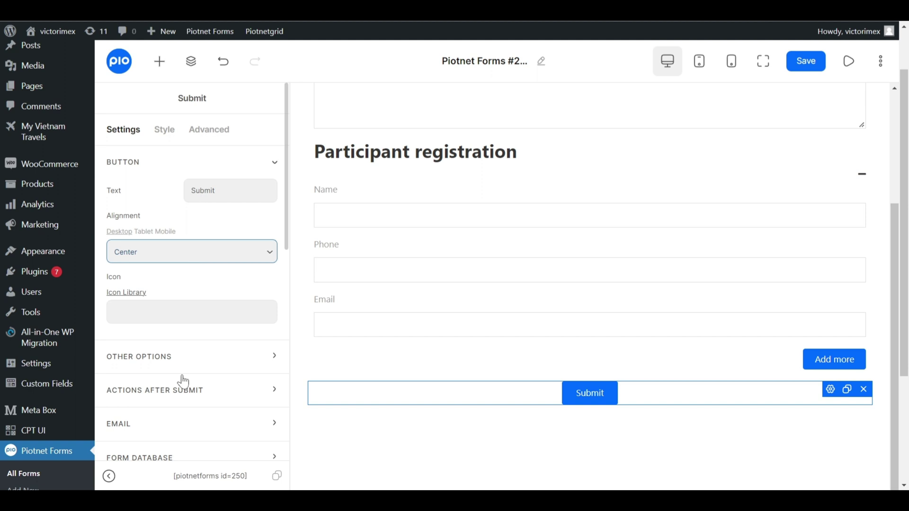
# Replace the Email after-submit action with Submit Post.
pyautogui.click(184, 392)
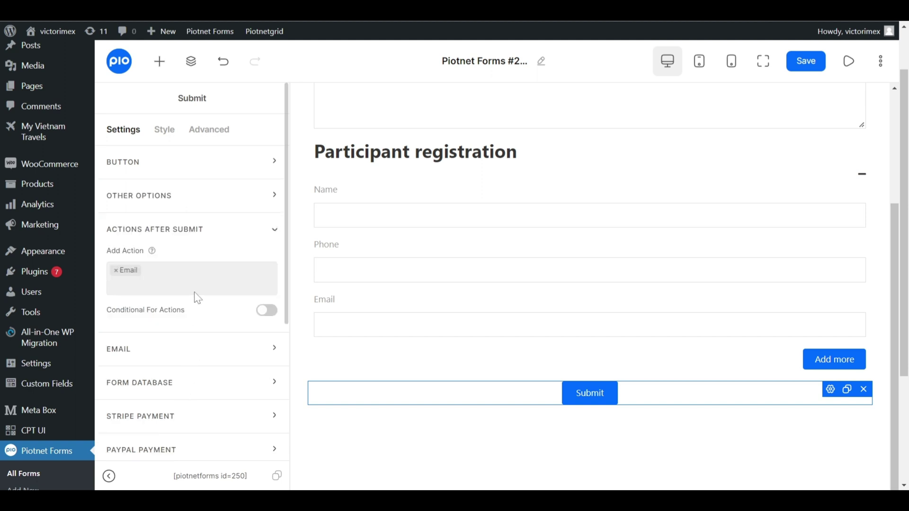
pyautogui.click(144, 277)
pyautogui.write('submit')
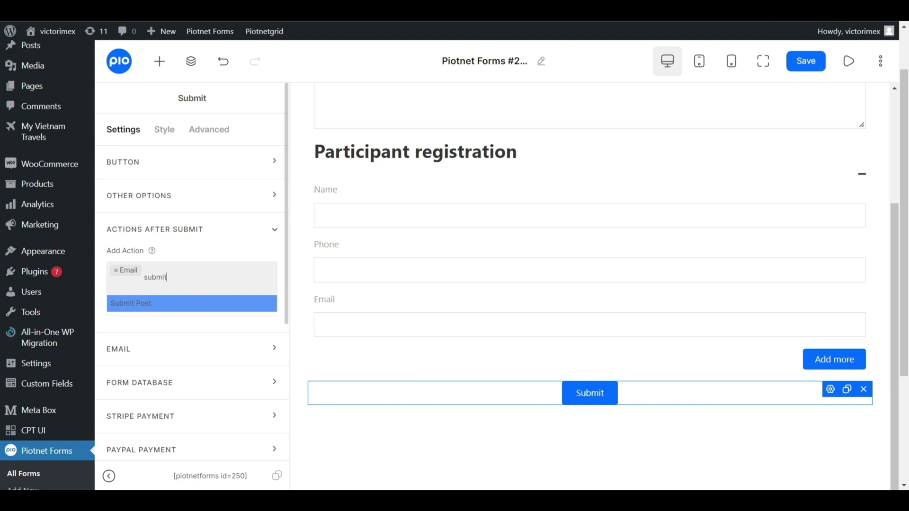
pyautogui.click(188, 307)
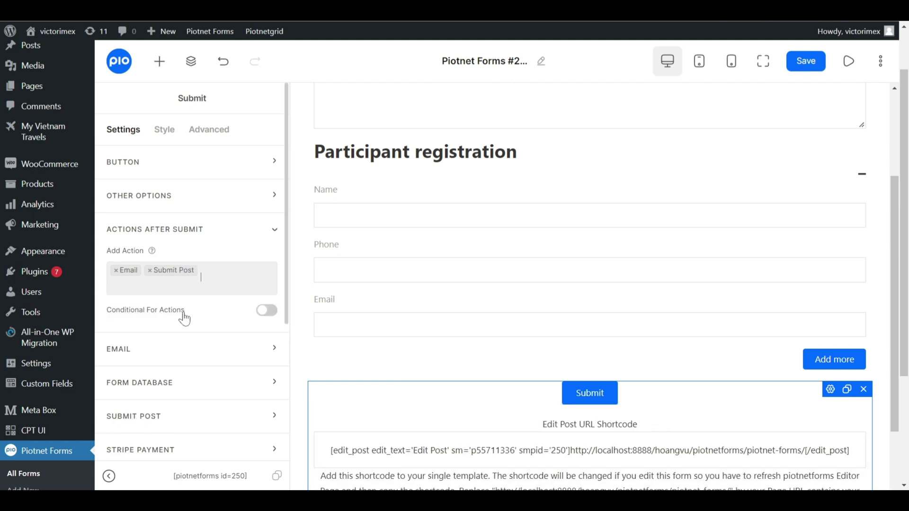
pyautogui.click(116, 271)
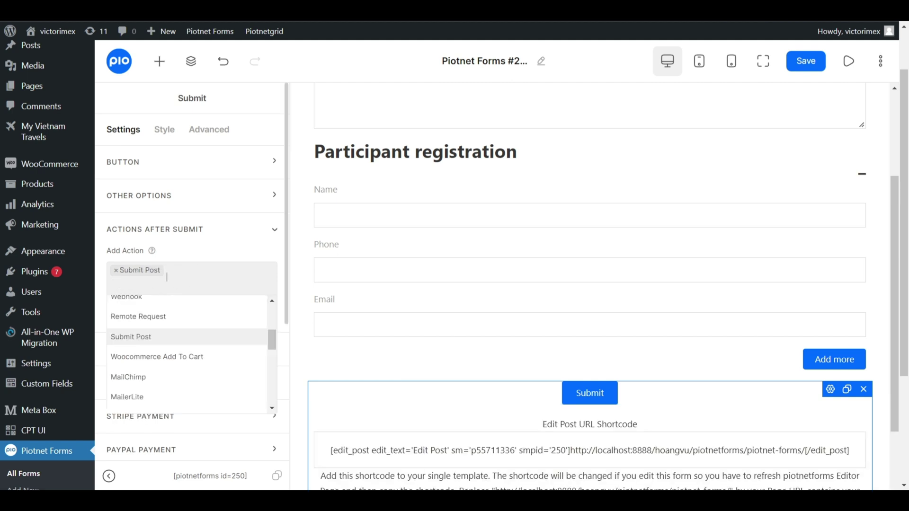
pyautogui.click(196, 243)
pyautogui.click(197, 242)
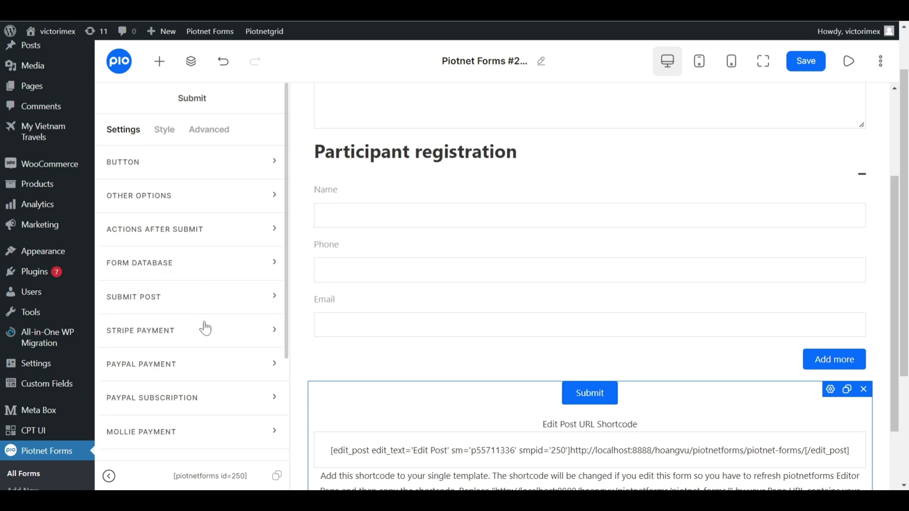
# Set Submit Post to create Posts with Pending status, adding a terms list item.
pyautogui.click(207, 307)
pyautogui.scroll(-3, 211, 310)
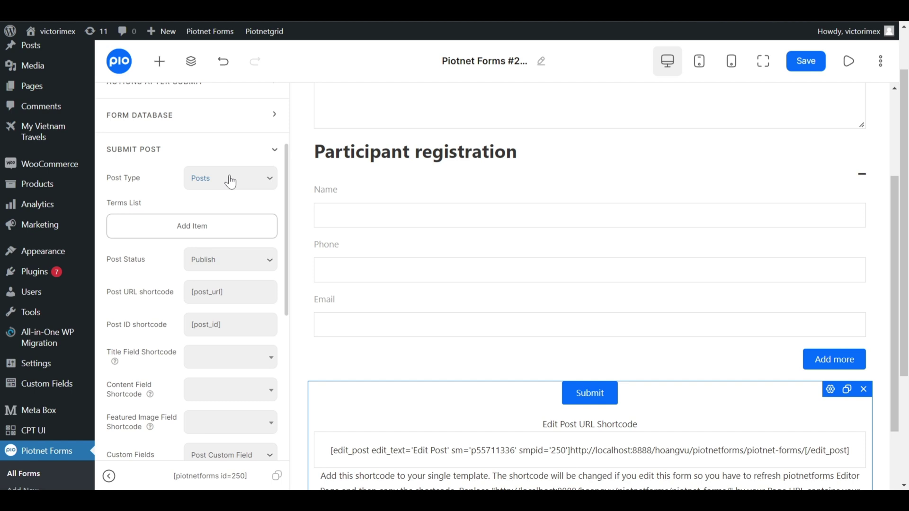
pyautogui.click(227, 180)
pyautogui.click(228, 195)
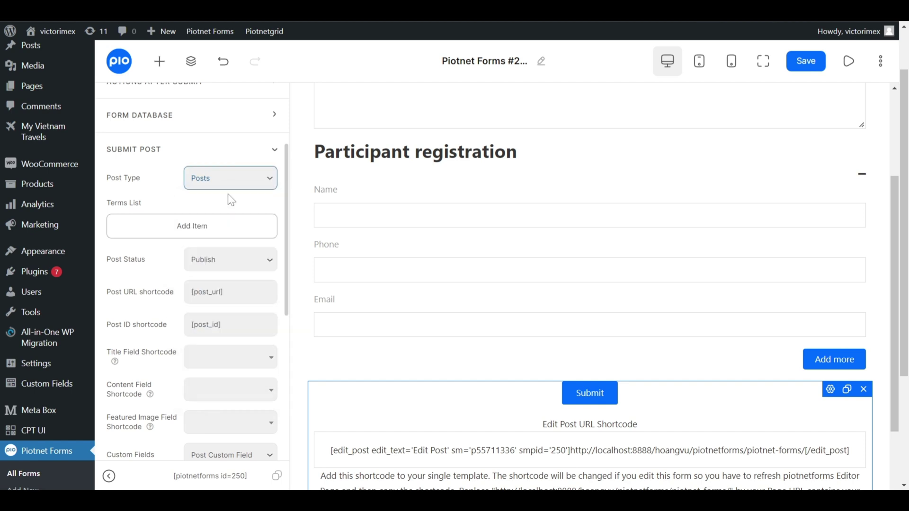
pyautogui.click(210, 227)
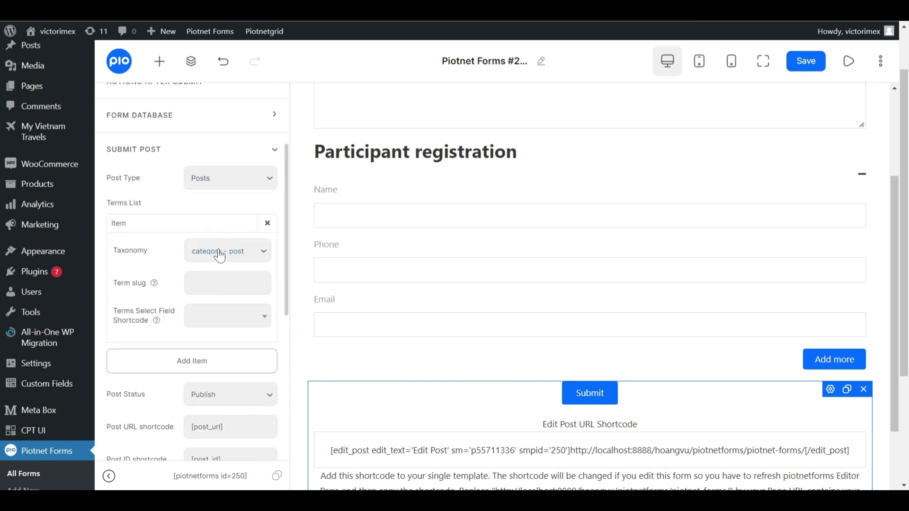
pyautogui.click(214, 226)
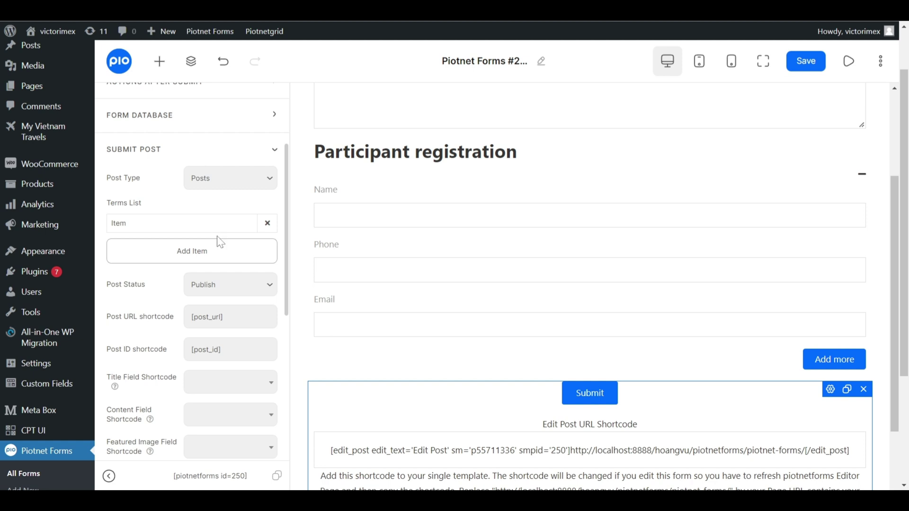
pyautogui.scroll(-2, 221, 237)
pyautogui.click(230, 220)
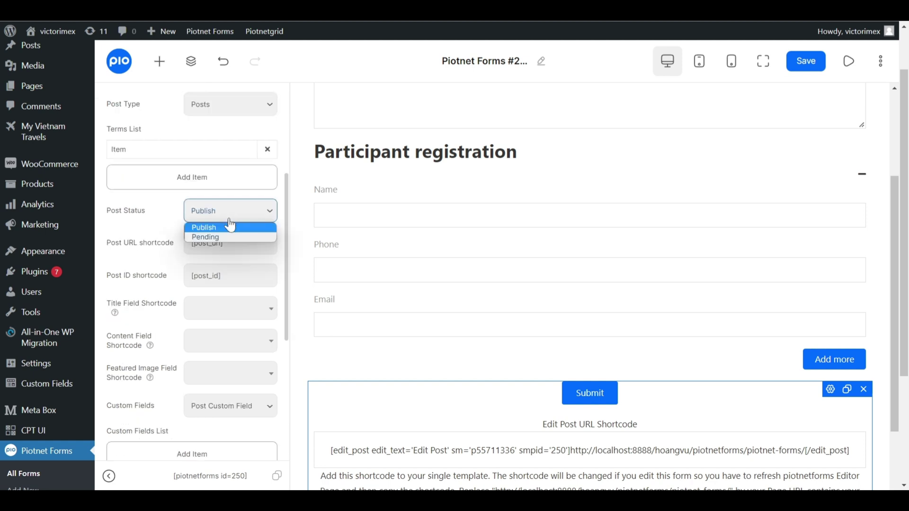
pyautogui.click(236, 237)
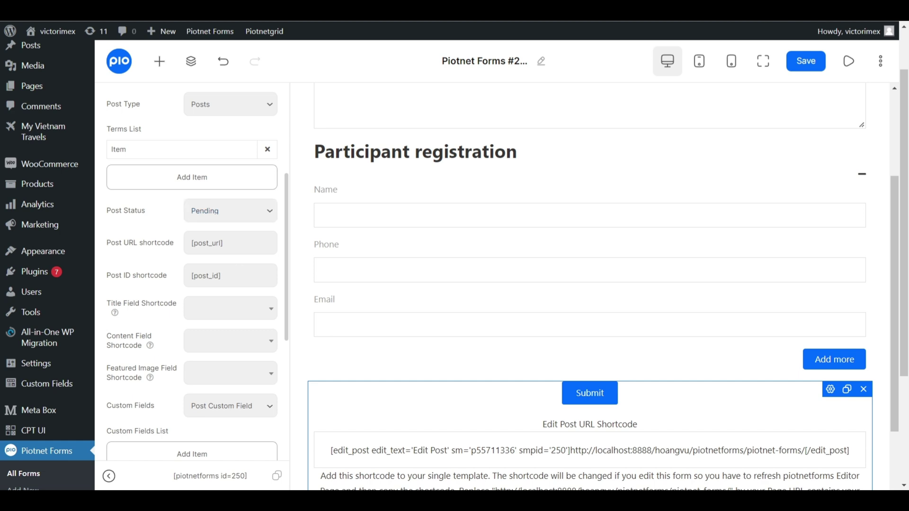
# Map post title to Title of post, content to Content, and custom fields to Metabox Field.
pyautogui.scroll(-2, 232, 265)
pyautogui.click(231, 236)
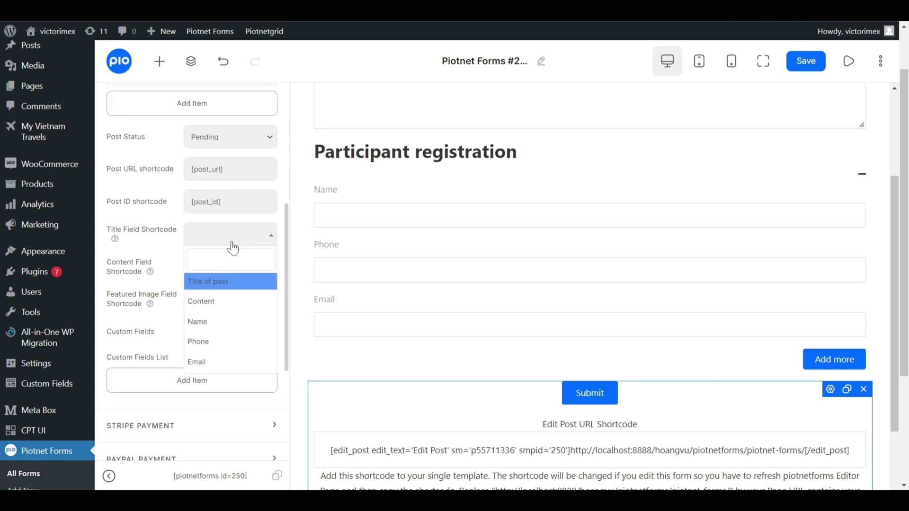
pyautogui.click(230, 286)
pyautogui.click(233, 273)
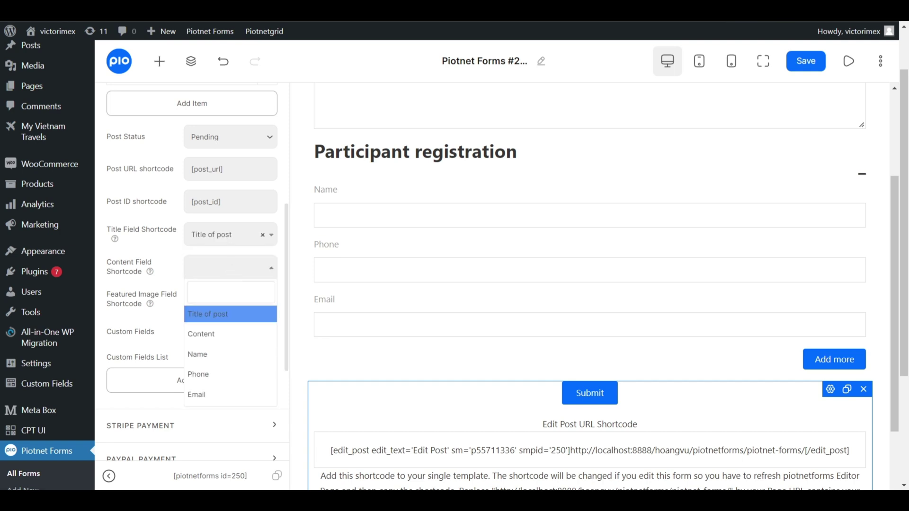
pyautogui.click(221, 330)
pyautogui.scroll(-2, 218, 337)
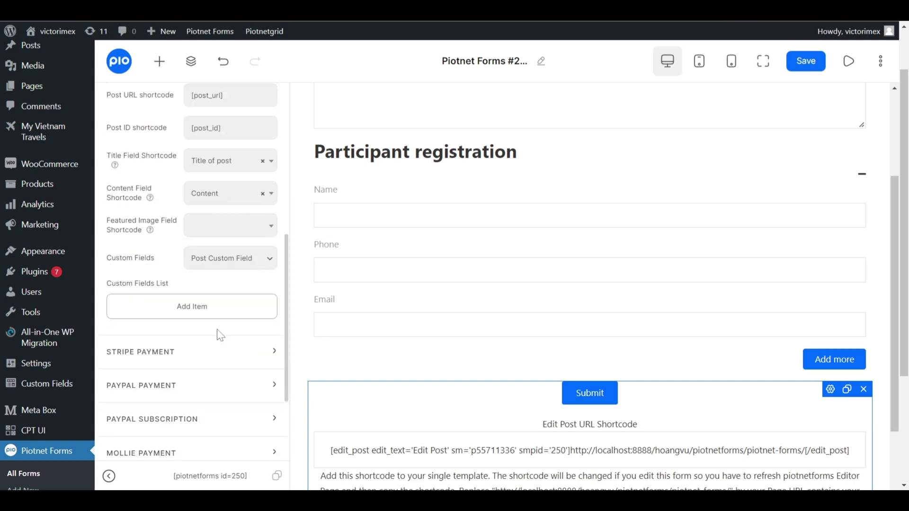
pyautogui.click(237, 264)
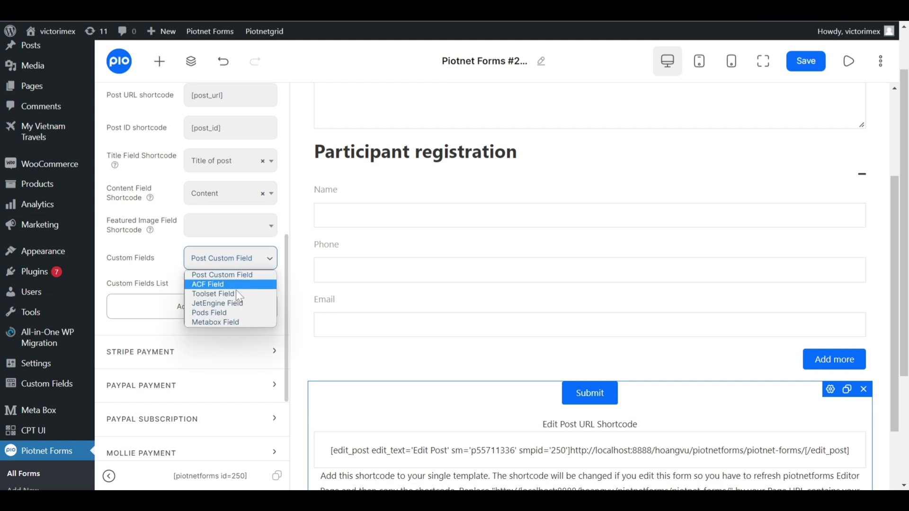
pyautogui.click(232, 328)
pyautogui.scroll(-2, 235, 320)
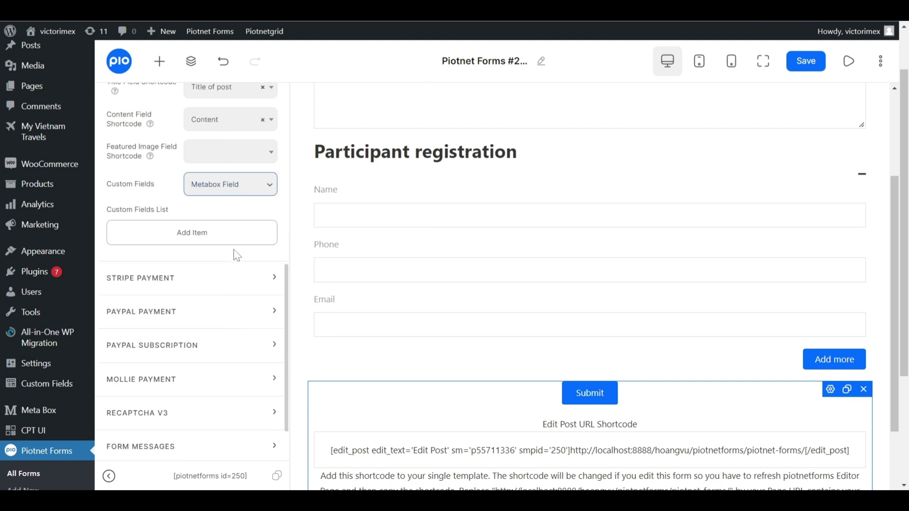
# Add a custom field item with slug repeater_form, copied from the repeater's ID.
pyautogui.click(231, 242)
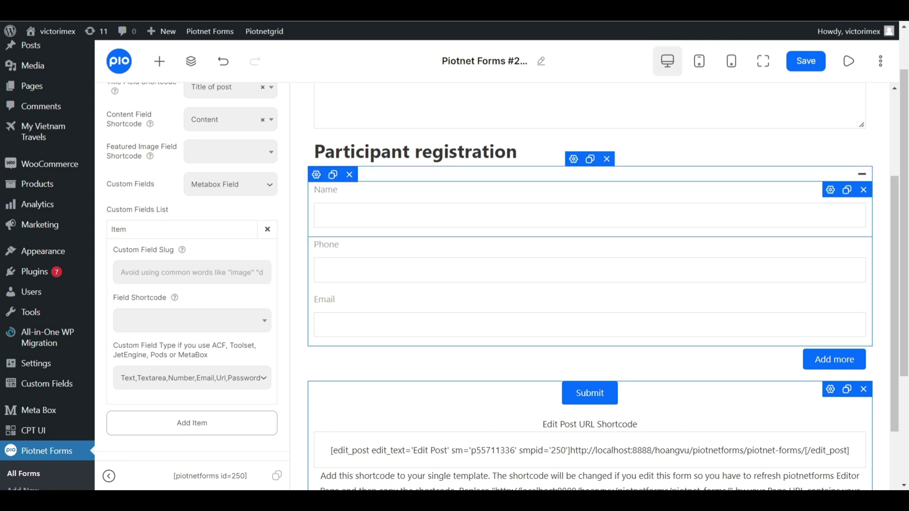
pyautogui.click(573, 160)
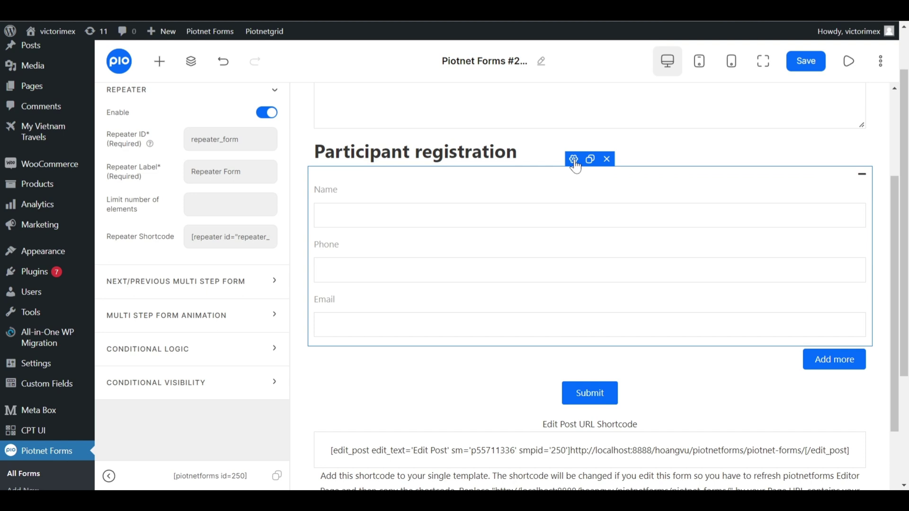
pyautogui.click(215, 139)
pyautogui.doubleClick(215, 140)
pyautogui.hotkey('ctrl', 'c')
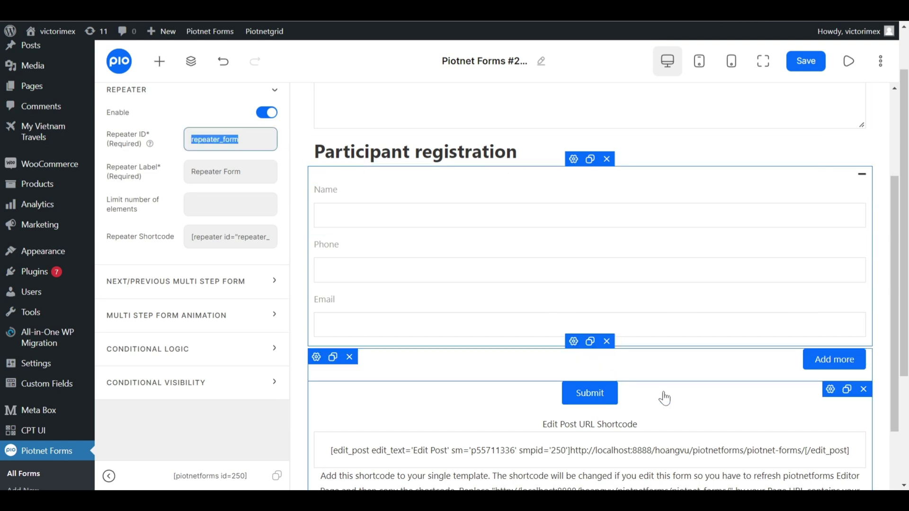
pyautogui.click(700, 402)
pyautogui.click(191, 272)
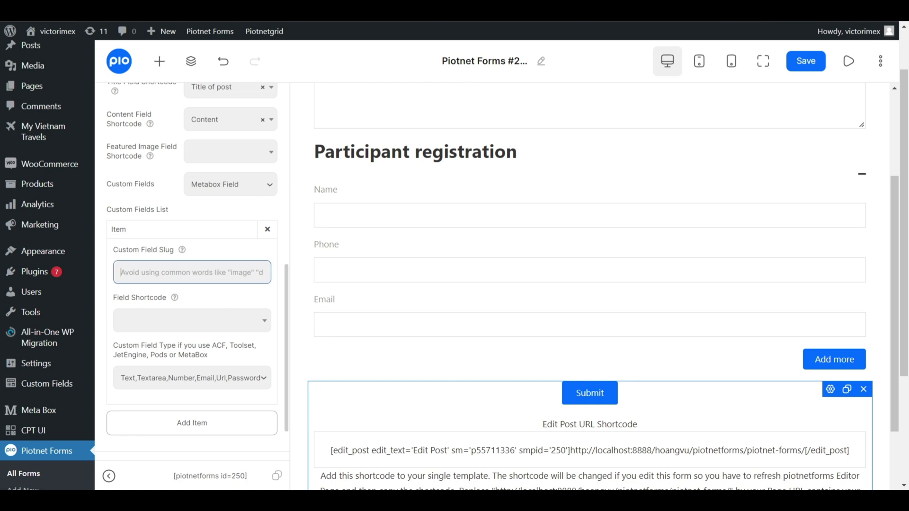
pyautogui.hotkey('ctrl', 'v')
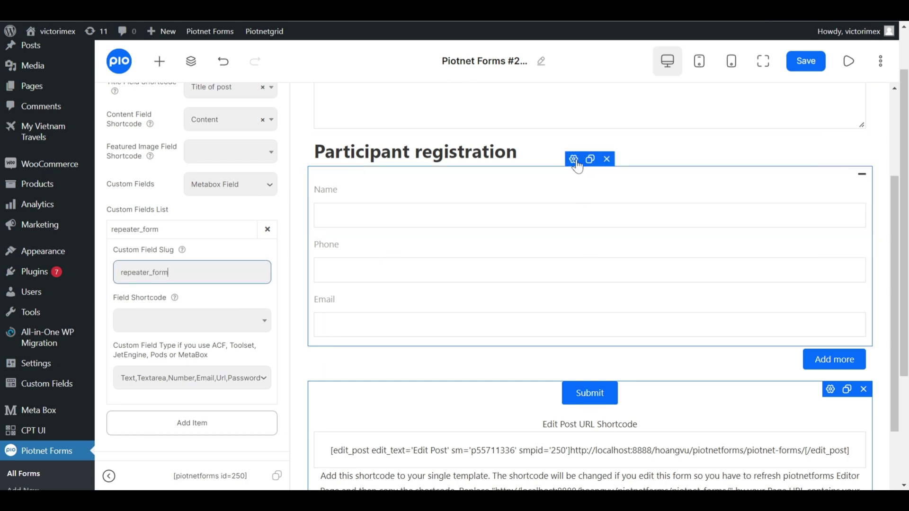
# Link the item to the repeater_form shortcode and set its type to MetaBox Group.
pyautogui.click(573, 160)
pyautogui.click(235, 237)
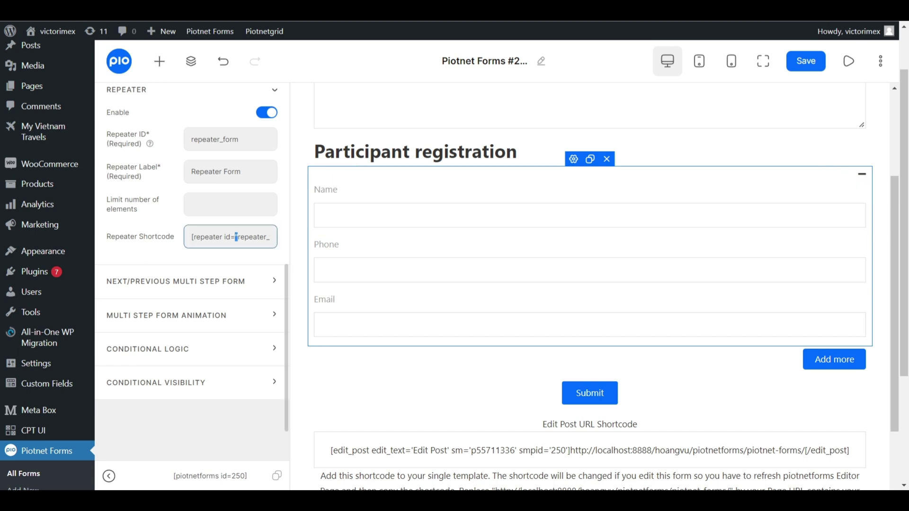
pyautogui.hotkey('ctrl', 'a')
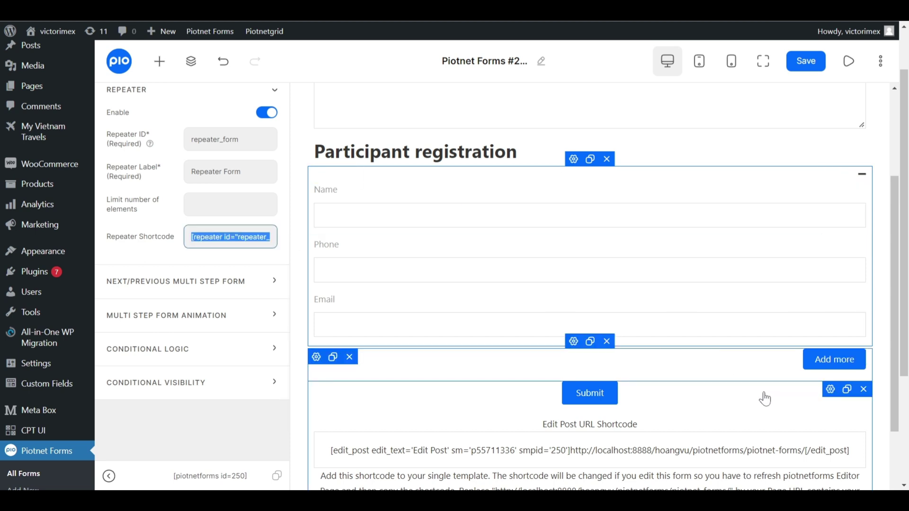
pyautogui.click(761, 401)
pyautogui.click(219, 325)
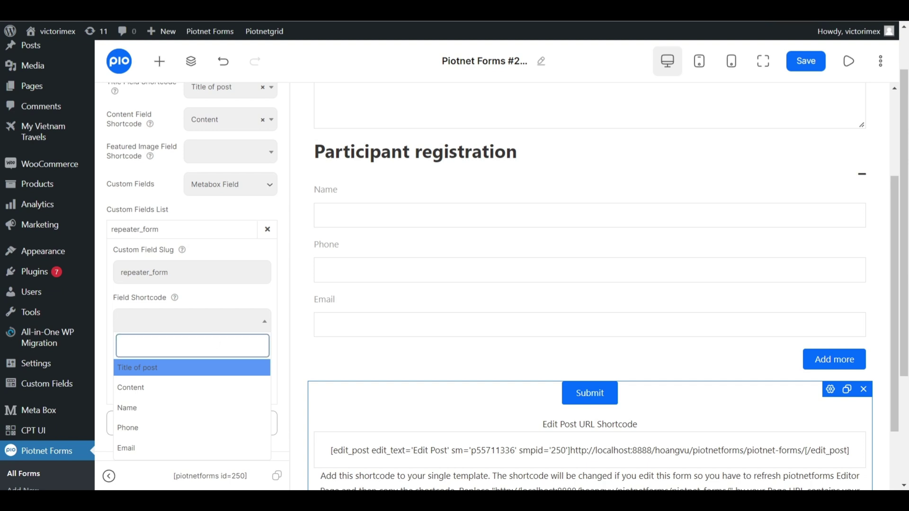
pyautogui.click(202, 370)
pyautogui.scroll(-2, 205, 365)
pyautogui.click(217, 309)
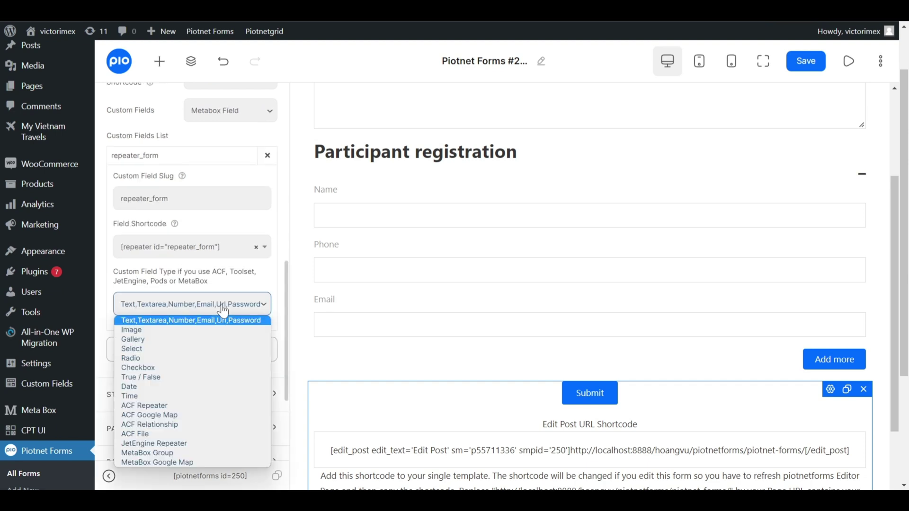
pyautogui.click(207, 459)
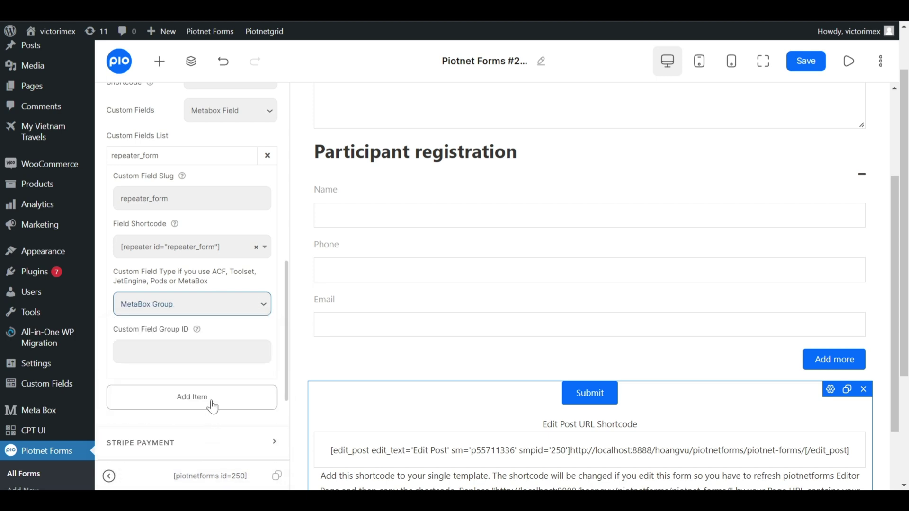
pyautogui.click(191, 351)
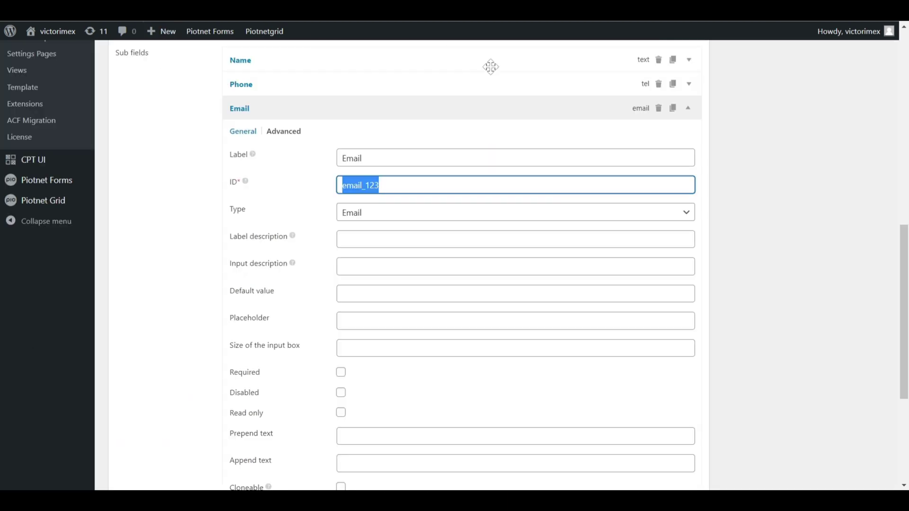
# Paste the Meta Box group ID test-repeater into Custom Field Group ID and save.
pyautogui.click(568, 108)
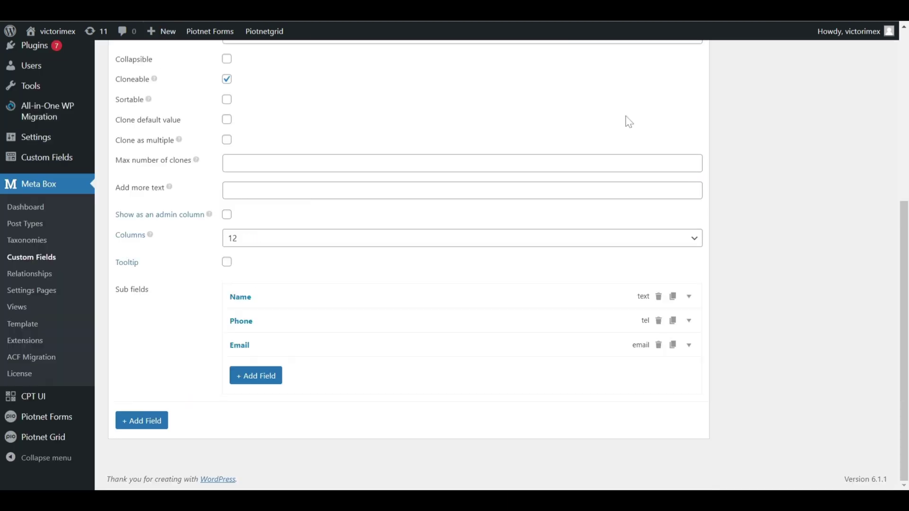
pyautogui.scroll(6, 821, 173)
pyautogui.moveTo(783, 283); pyautogui.dragTo(728, 293)
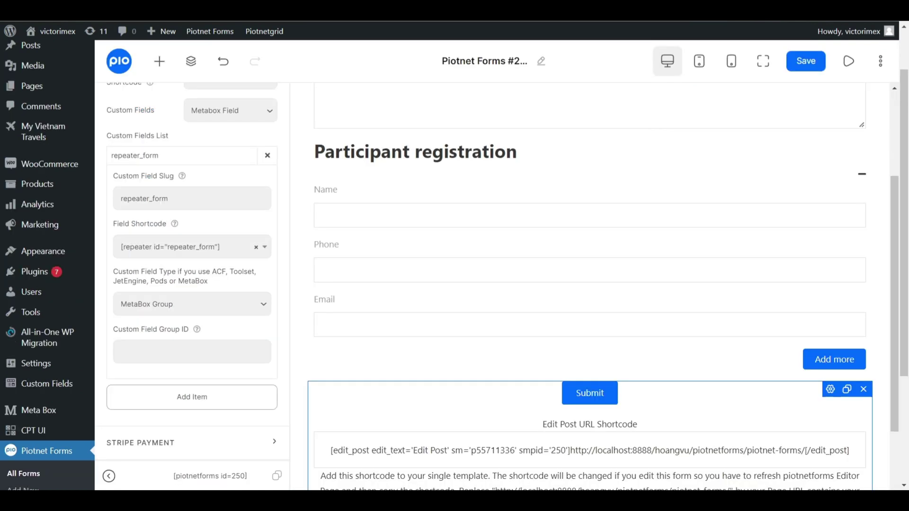
pyautogui.write('test-repeater')
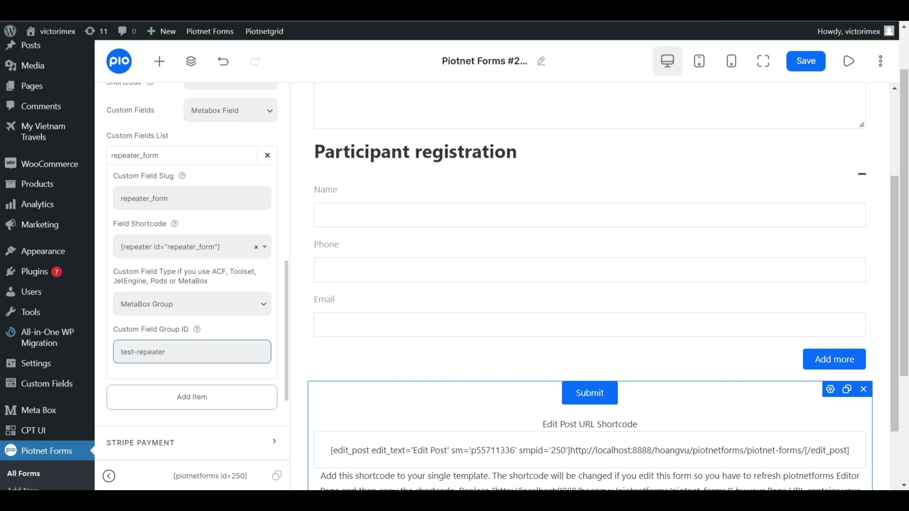
pyautogui.click(795, 68)
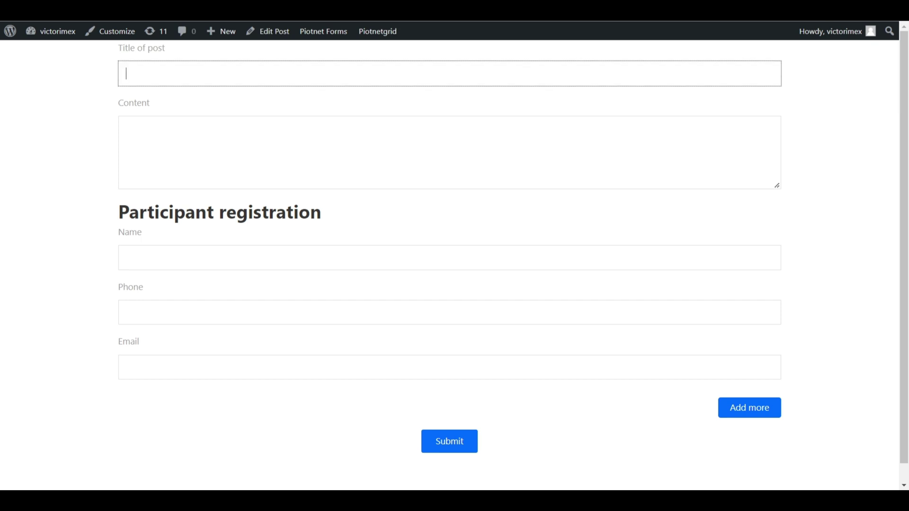
# Enter title Test, Lorem Ipsum content, and participant 'name 1' with a phone and email.
pyautogui.write('Test')
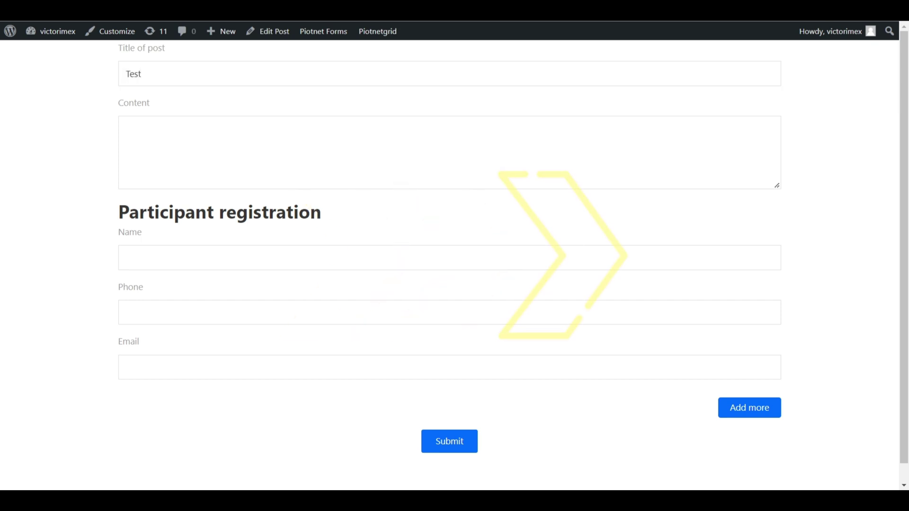
pyautogui.click(761, 171)
pyautogui.write("Lorem Ipsum is simply dummy text of the printing and typesetting industry. Lorem Ipsum has been the industry's standard dummy text ever since the 1500s, when an unknown printer took a galley of type and scrambled it to make a type specimen book. It has survived not only five centuries, but also the leap into electronic typesetting, remaining essentially unchanged. It was popularised in the 1960s with the release of Letraset sheets containing Lorem Ipsum passages, and more recently with desktop publishing software like Aldus PageMaker including versions of Lorem Ipsum.")
pyautogui.press('Tab')
pyautogui.write('name 1')
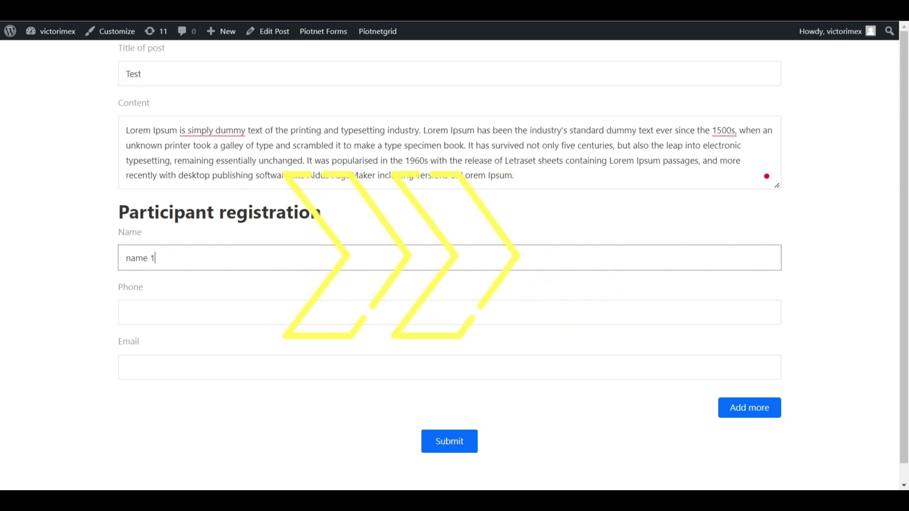
pyautogui.press('Tab')
pyautogui.write('12345')
pyautogui.press('Tab')
pyautogui.write('12345@g.com')
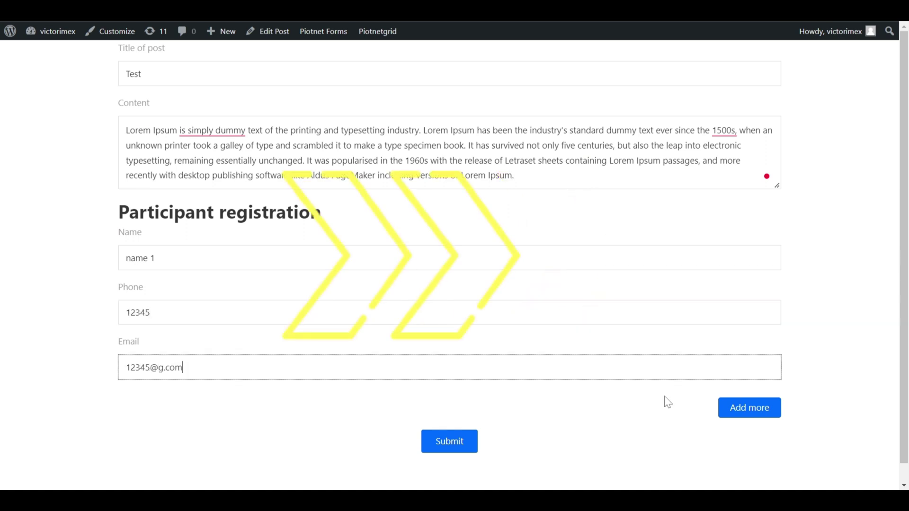
# Add a second participant 'name 2' with a phone and email, then submit the form.
pyautogui.click(736, 402)
pyautogui.scroll(-3, 736, 401)
pyautogui.click(709, 328)
pyautogui.write('name 2')
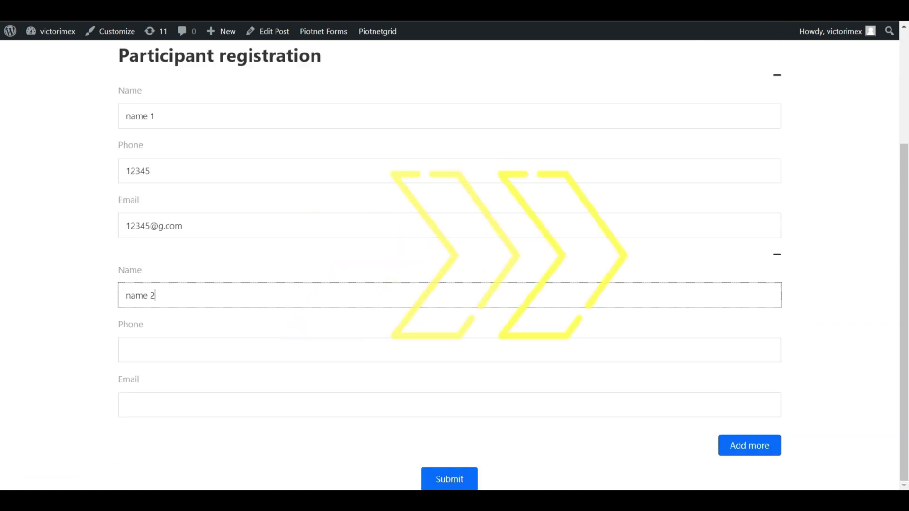
pyautogui.press('Tab')
pyautogui.write('67890')
pyautogui.press('Tab')
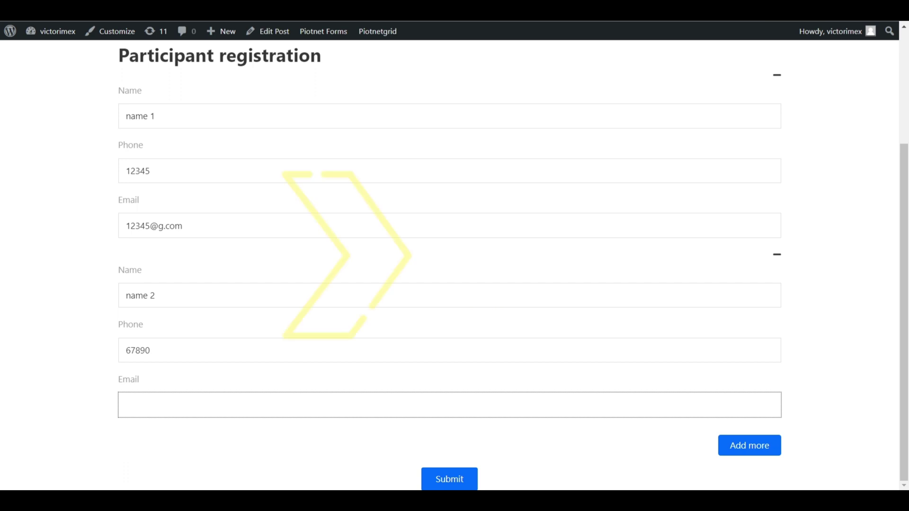
pyautogui.write('6789@g.com')
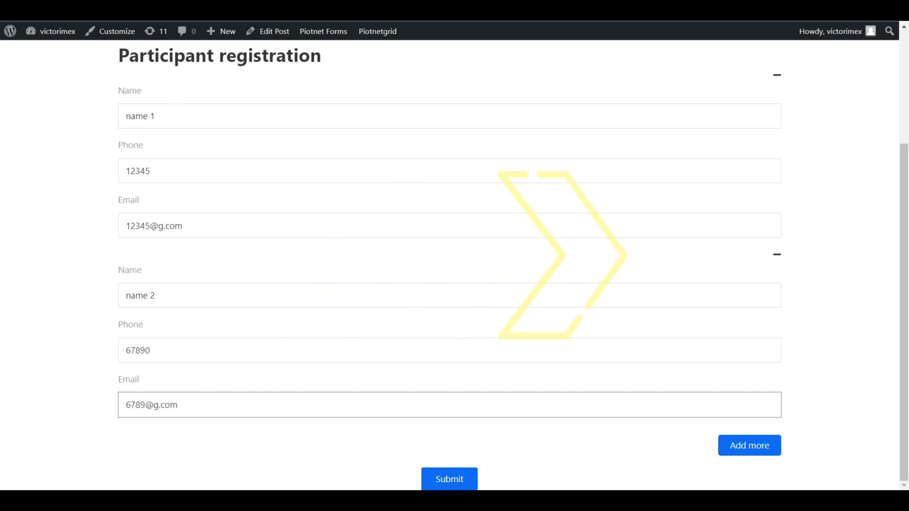
pyautogui.click(452, 477)
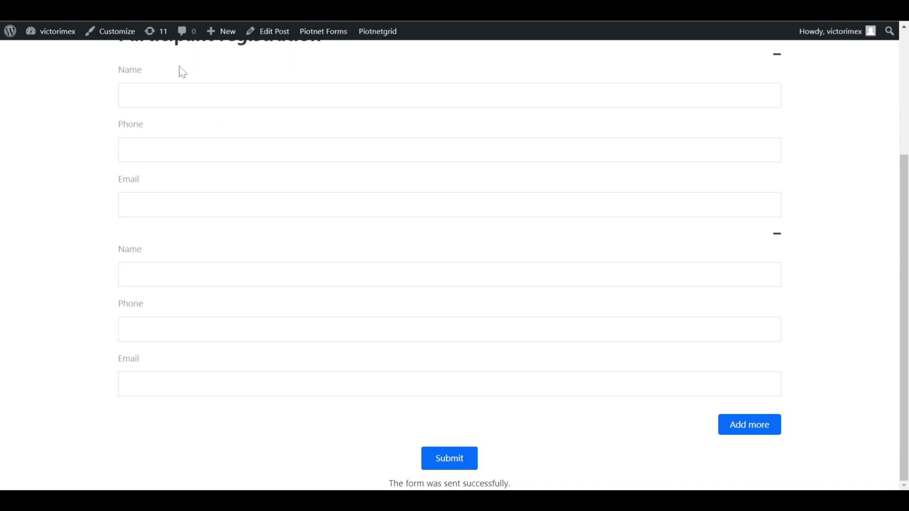
# Open the pending post Test from the All Posts list in the editor.
pyautogui.click(35, 47)
pyautogui.moveTo(36, 148)
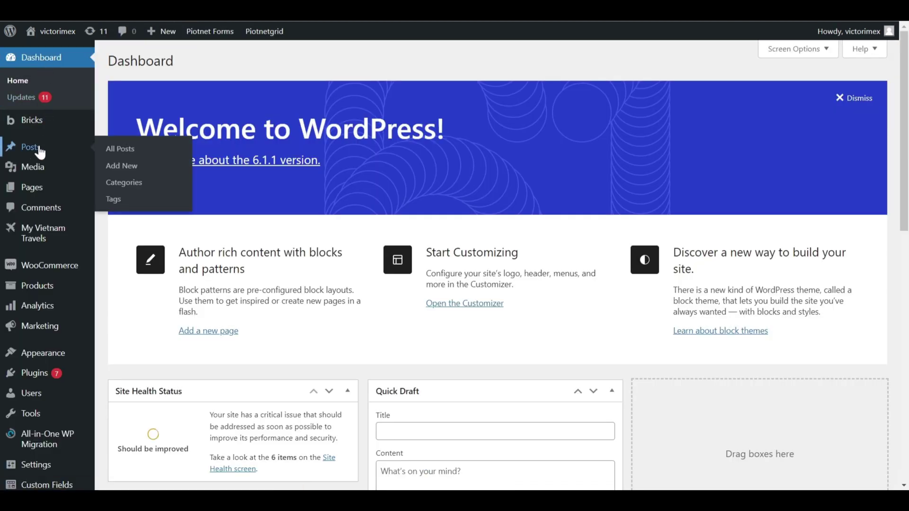
pyautogui.click(118, 151)
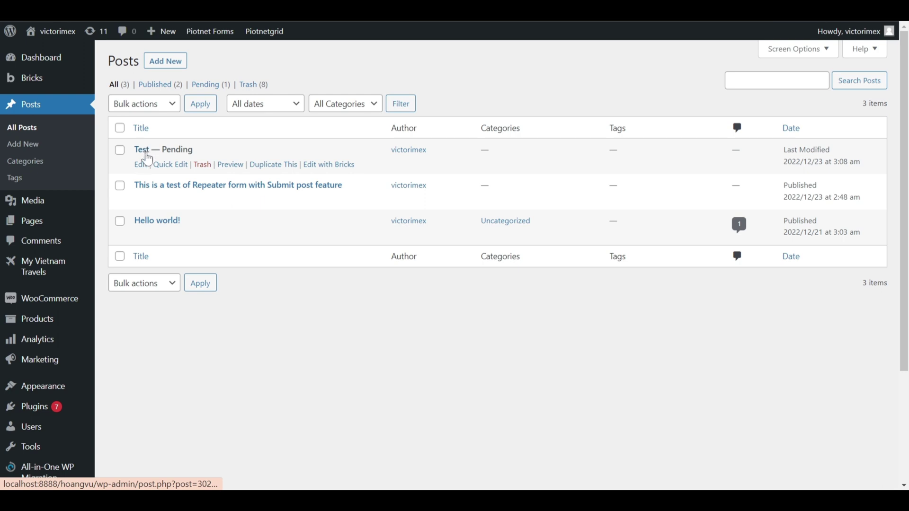
pyautogui.click(142, 165)
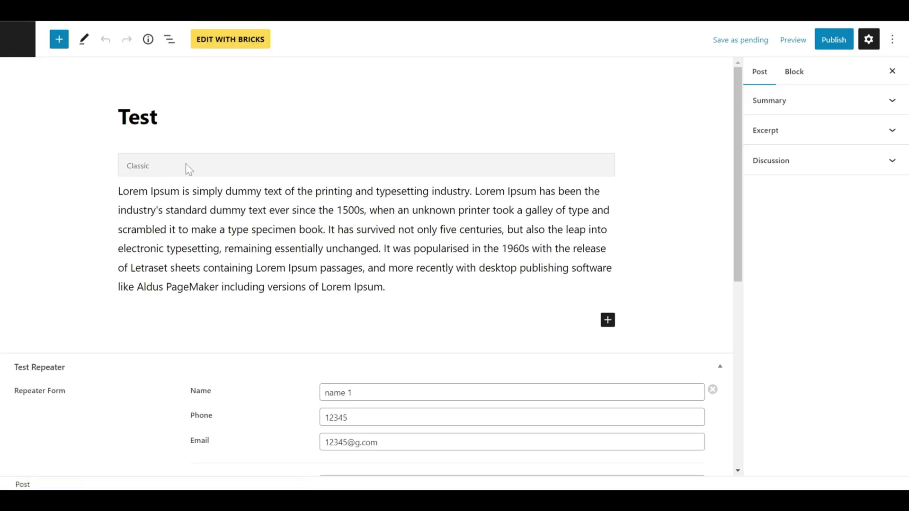
# Step through the Test Repeater fields, checking the name 1 and name 2 rows' values.
pyautogui.scroll(-4, 189, 169)
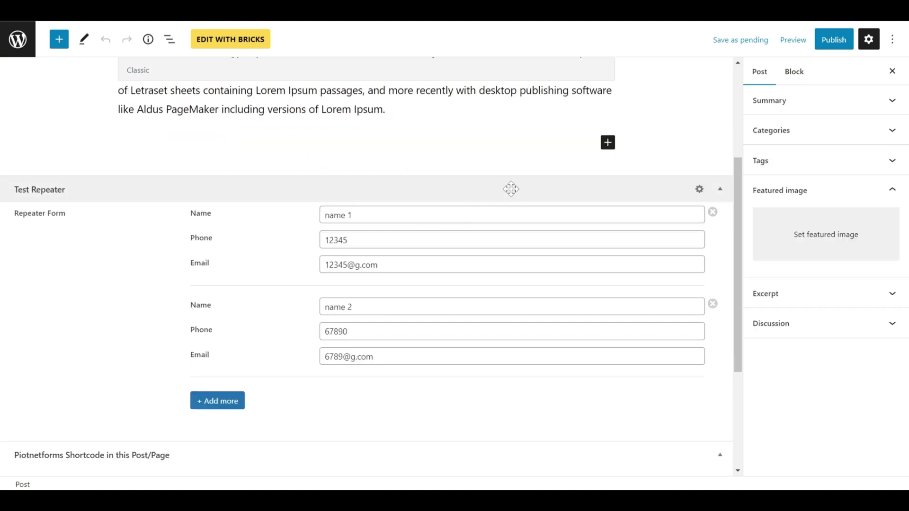
pyautogui.click(352, 215)
pyautogui.press('Tab')
pyautogui.press('Tab')
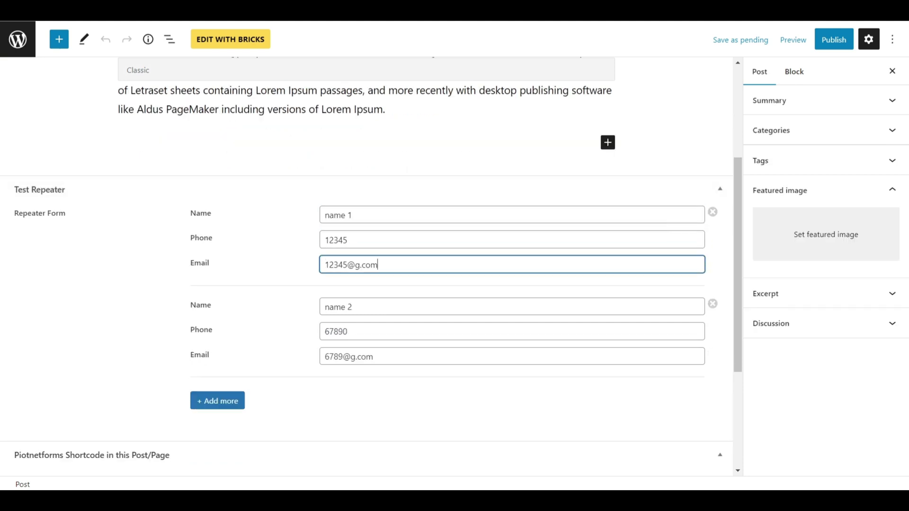
pyautogui.press('Tab')
pyautogui.press('Tab')
pyautogui.press('Tab')
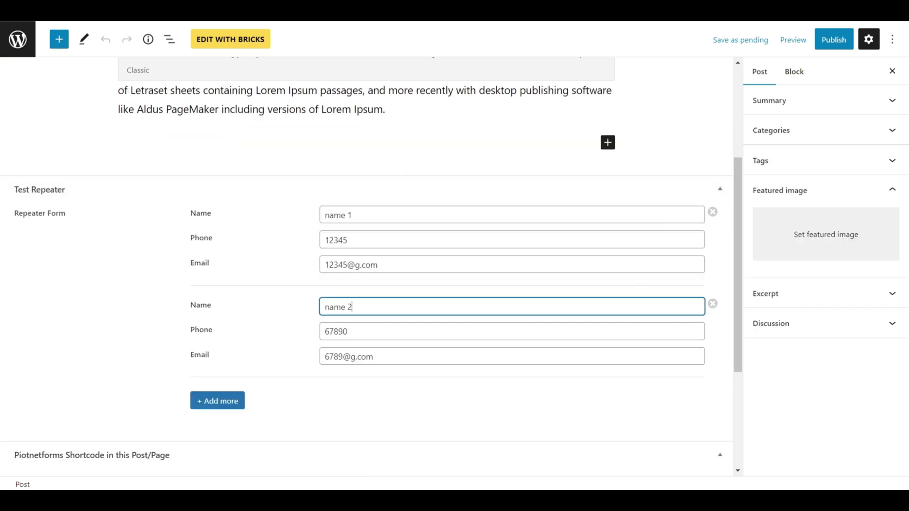